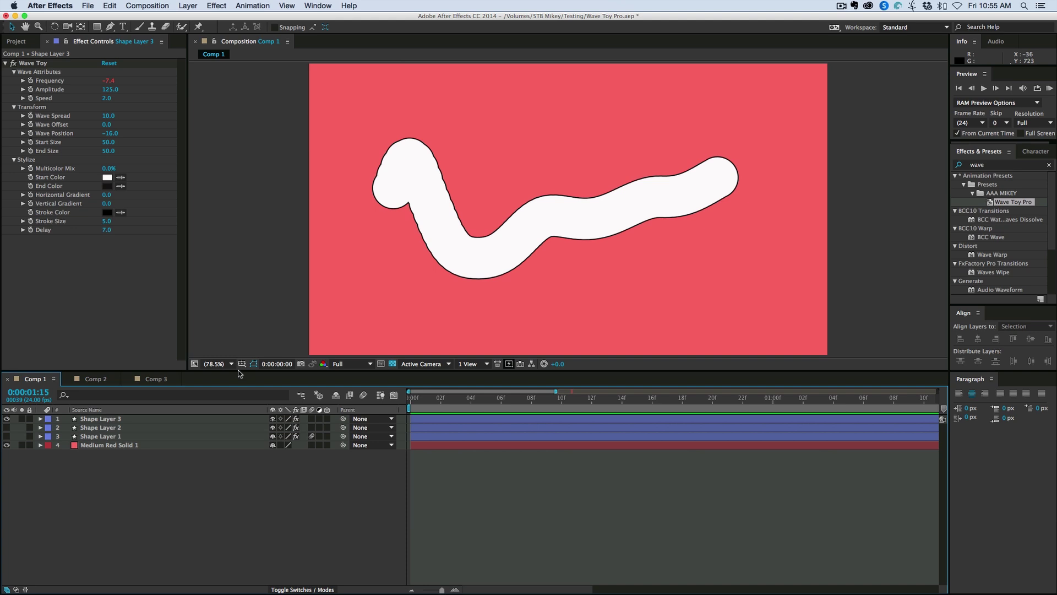
Step: Delete Shape Layers 1–3 and apply the Wave Toy Pro preset, giving a white circle on the red solid
click(7, 419)
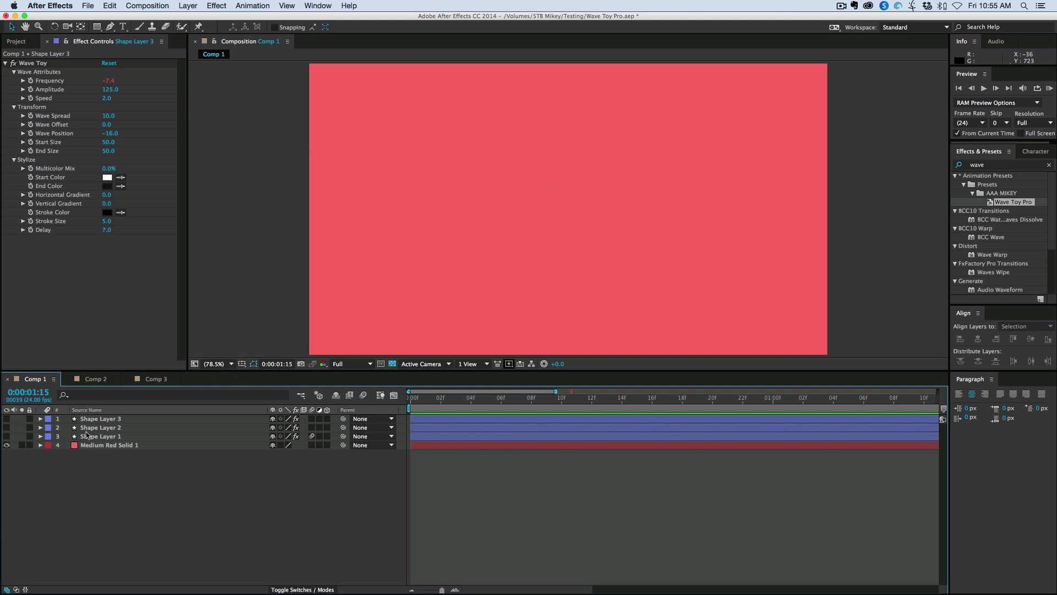
shift+click(116, 436)
key(Delete)
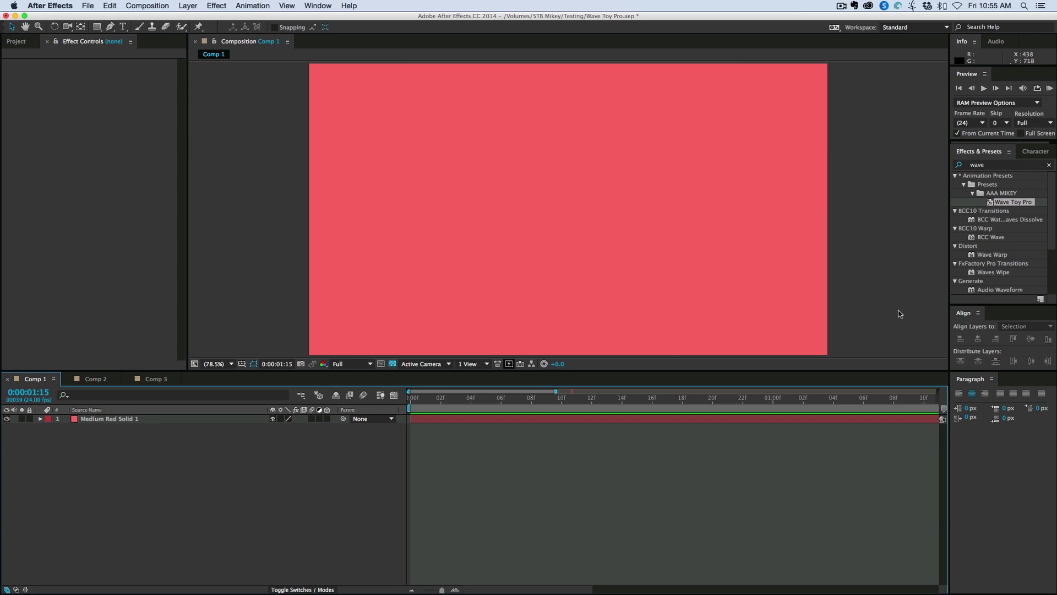
drag(990, 203, 406, 226)
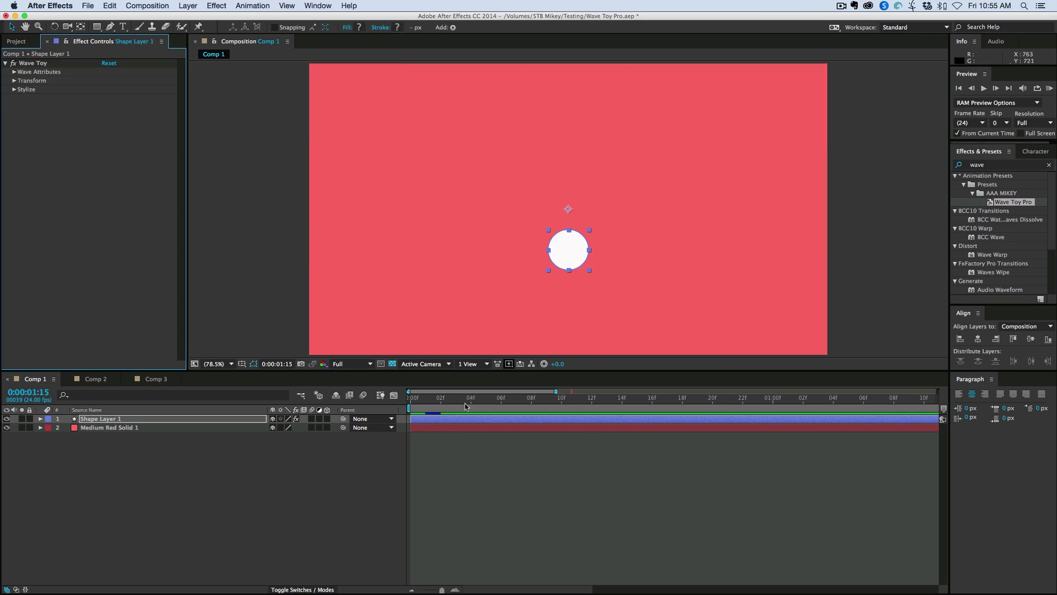
key(Home)
Step: Preview the new Wave Toy Pro animation and return to the first frame
click(511, 454)
key(space)
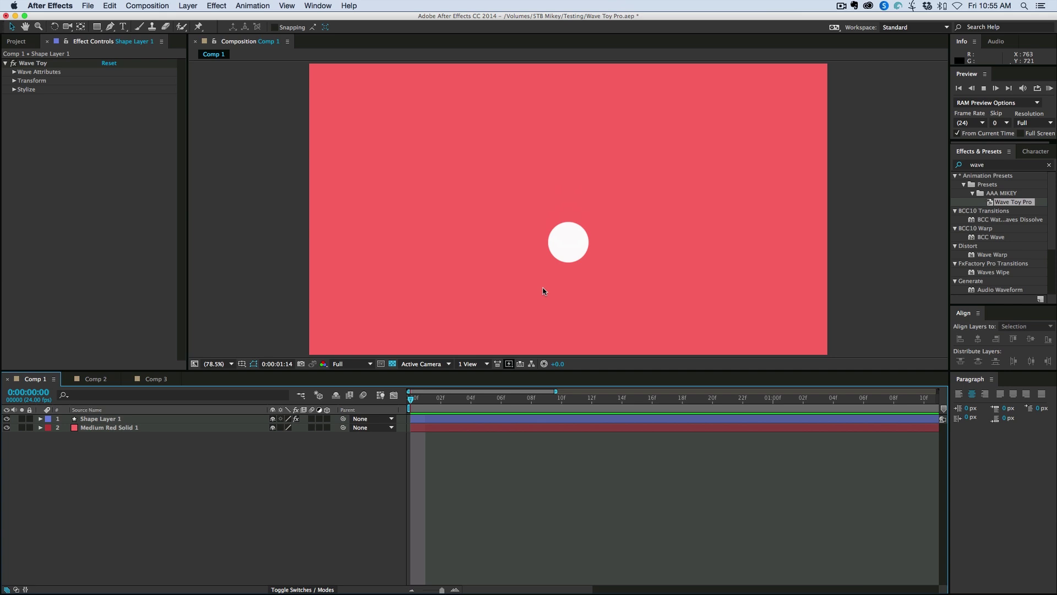
key(space)
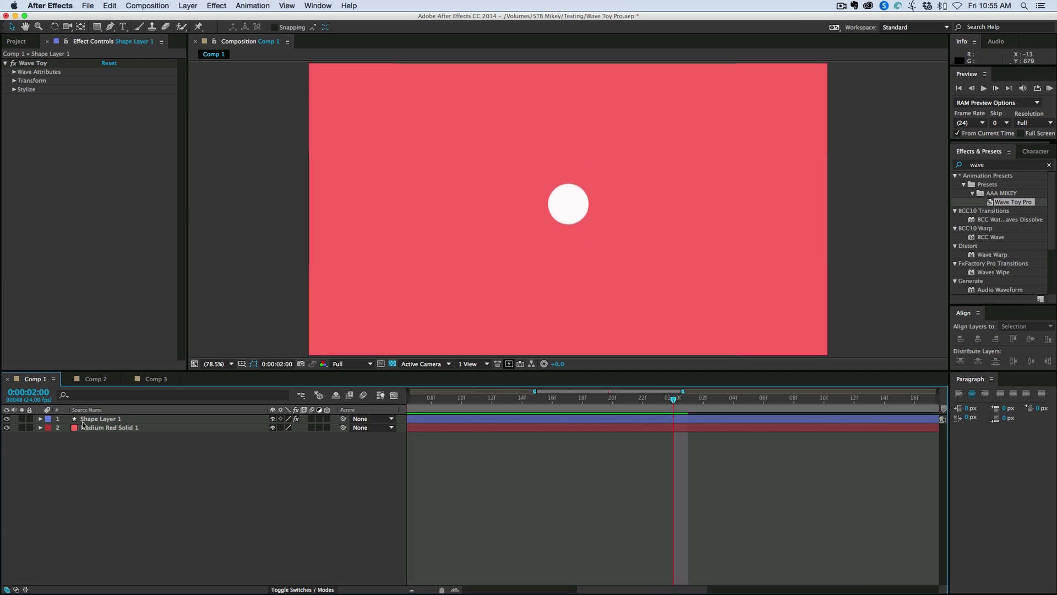
key(Home)
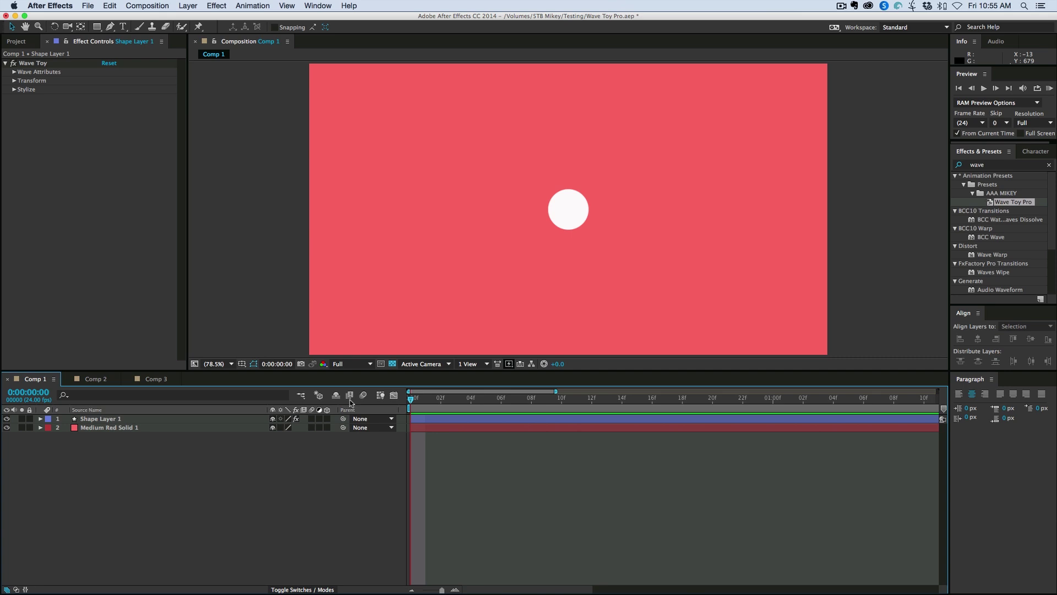
Step: Duplicate the Duplicate Me group in Shape Layer 1's Contents up to Duplicate Me 24
click(40, 419)
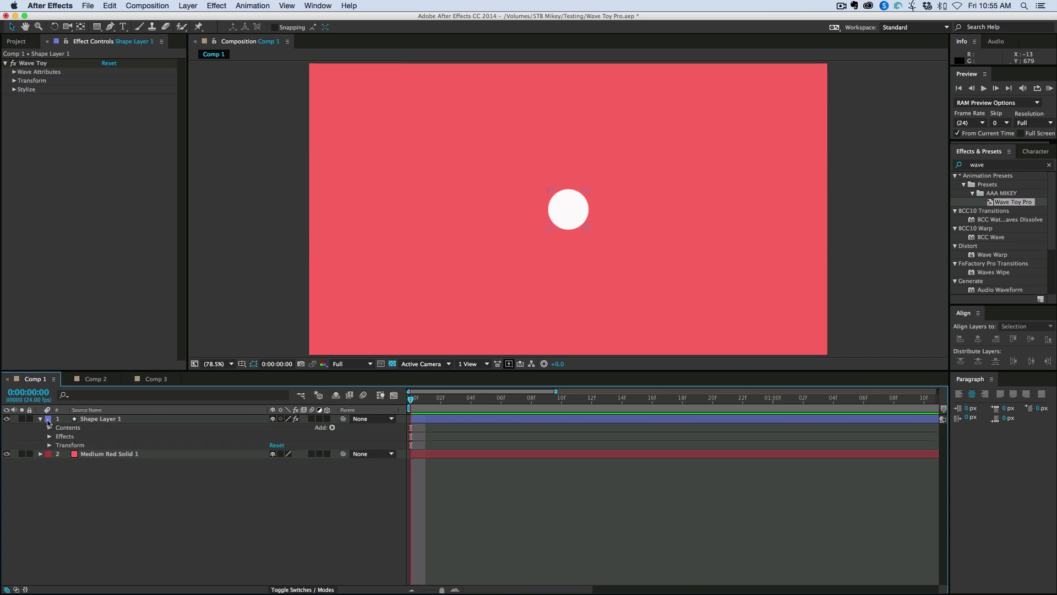
click(50, 427)
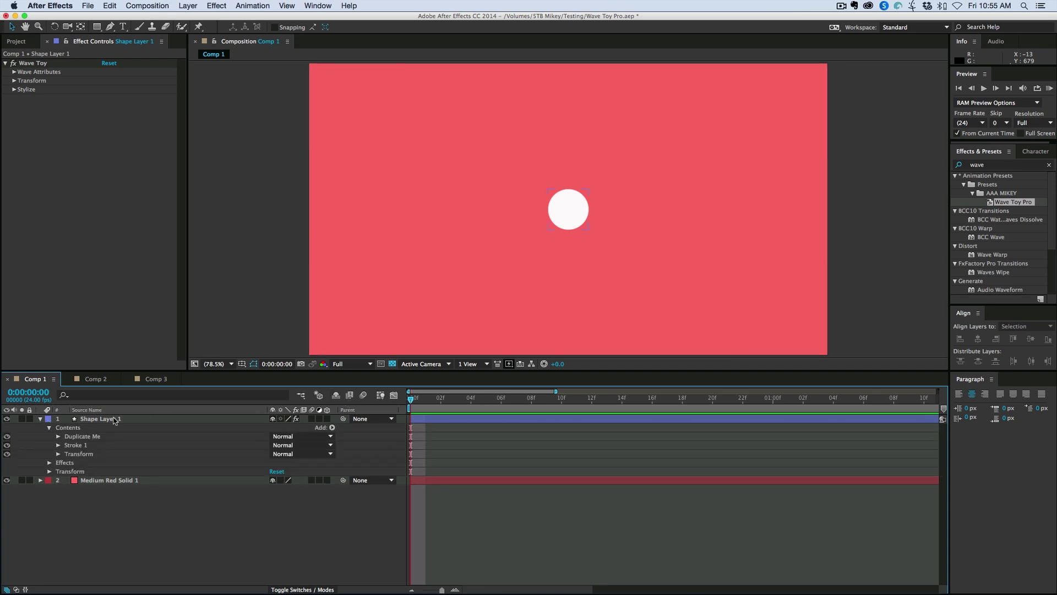
click(85, 437)
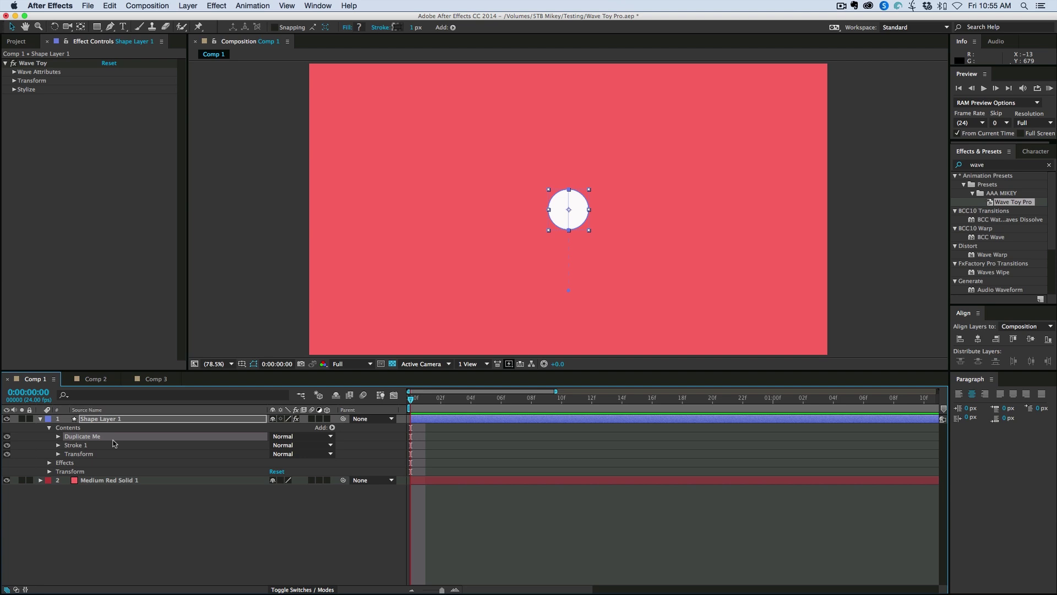
key(super+d)
key(super+d)
key(super+d)
key(super+d)
key(super+d)
key(super+d)
key(super+d)
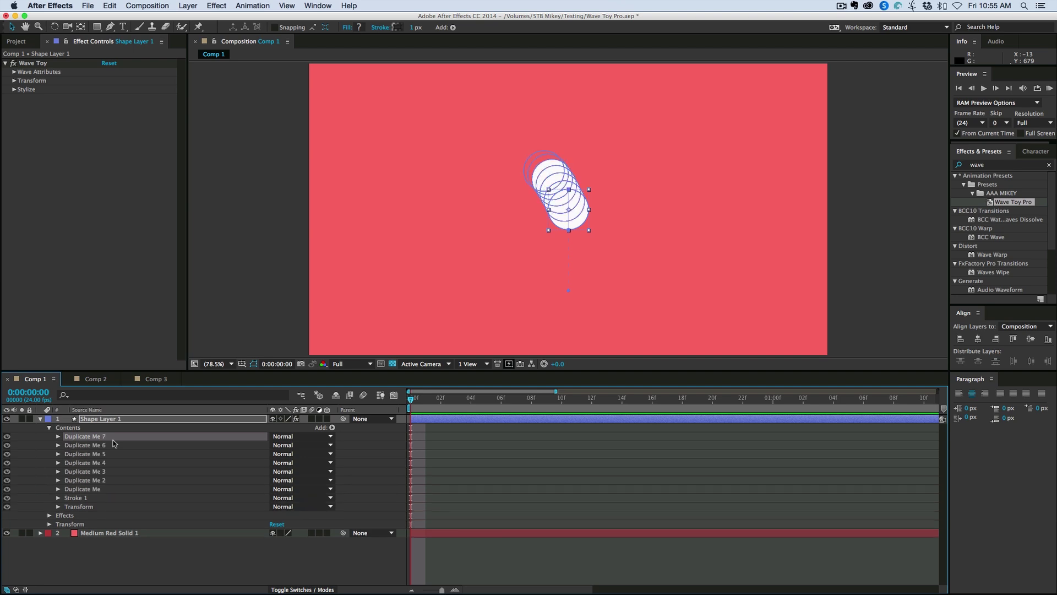
shift+click(95, 498)
key(super+d)
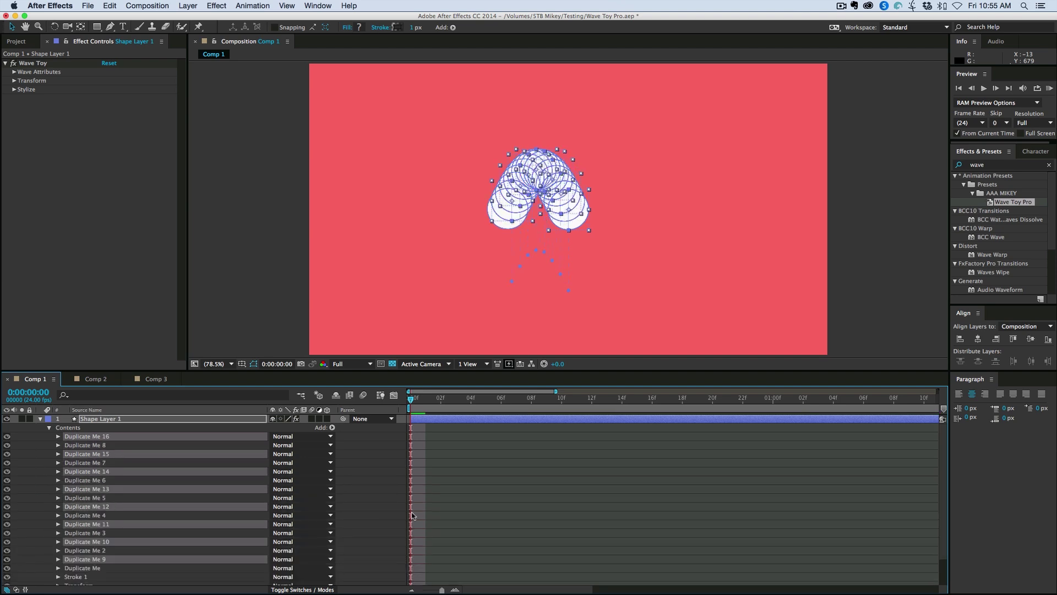
key(super+d)
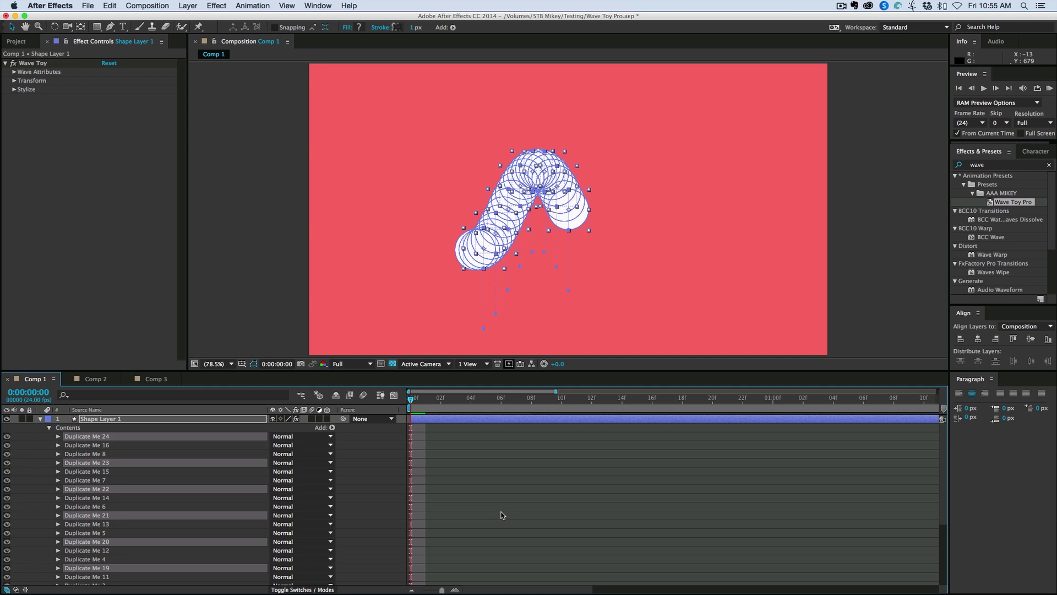
Step: Preview the wavy circle trail, collapse the layer and select Shape Layer 1
click(492, 502)
key(space)
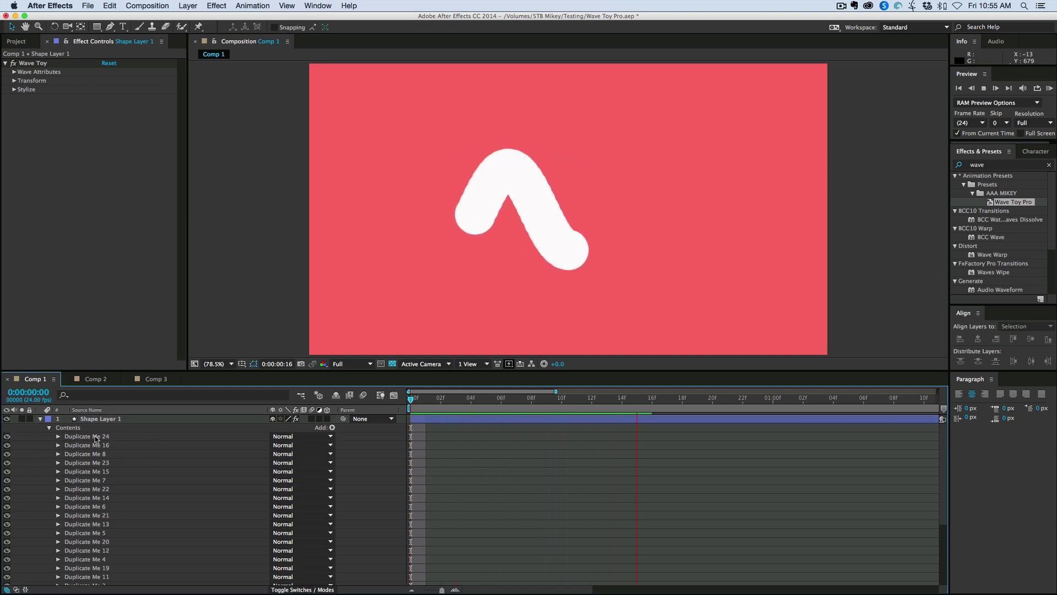
click(40, 419)
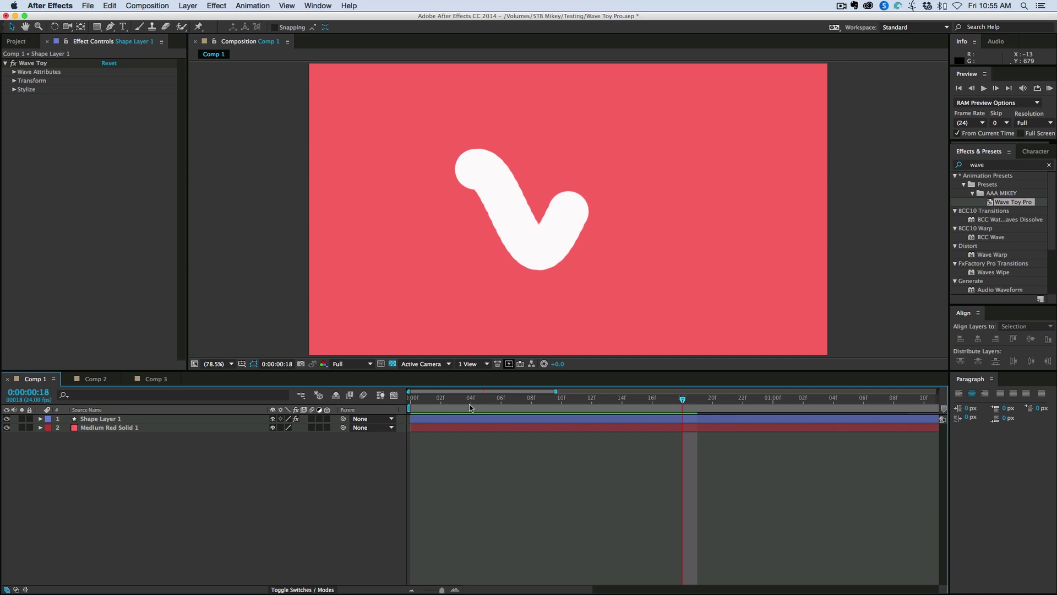
key(space)
click(464, 418)
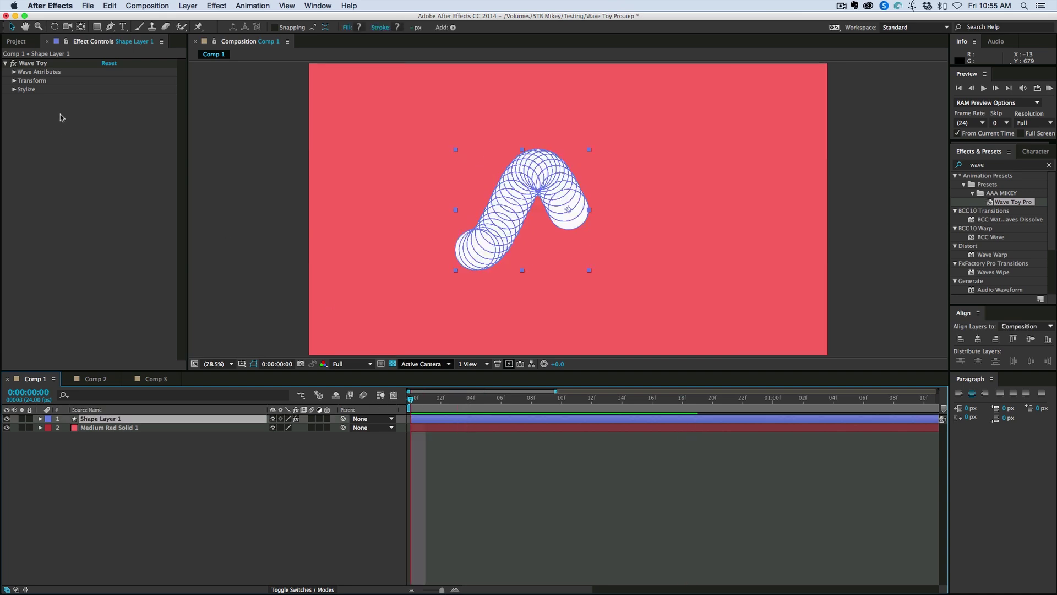
Step: Test lower and higher Wave Toy Frequency values, then settle on Frequency 50
click(14, 72)
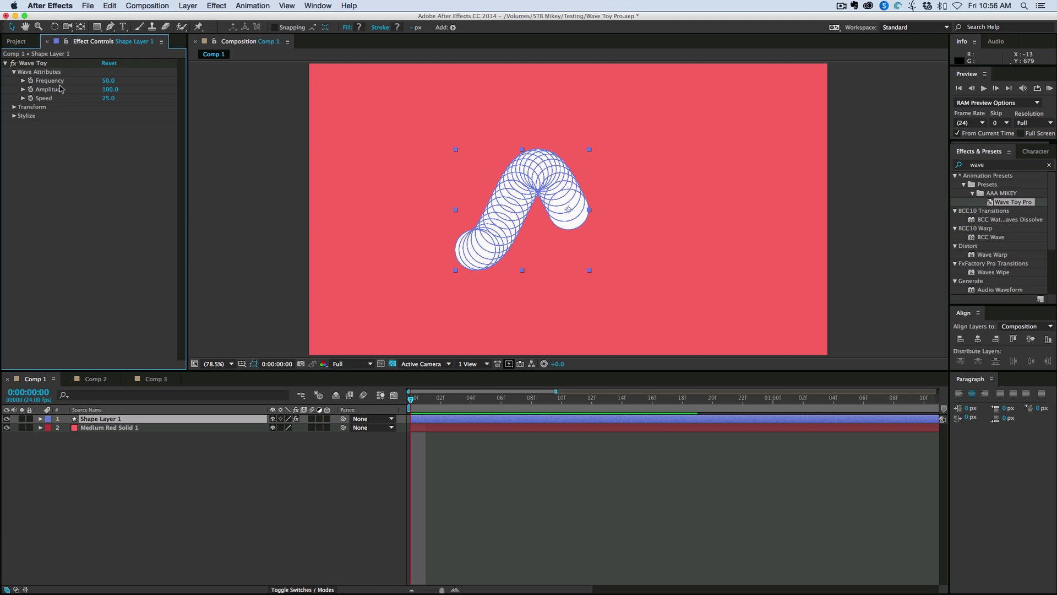
key(space)
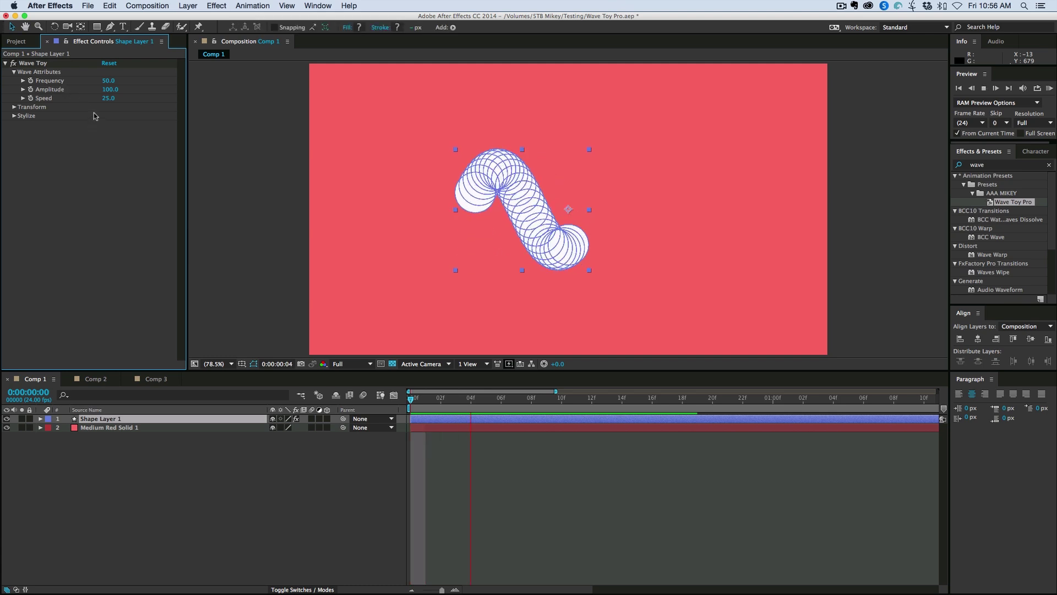
key(space)
drag(108, 83, 94, 85)
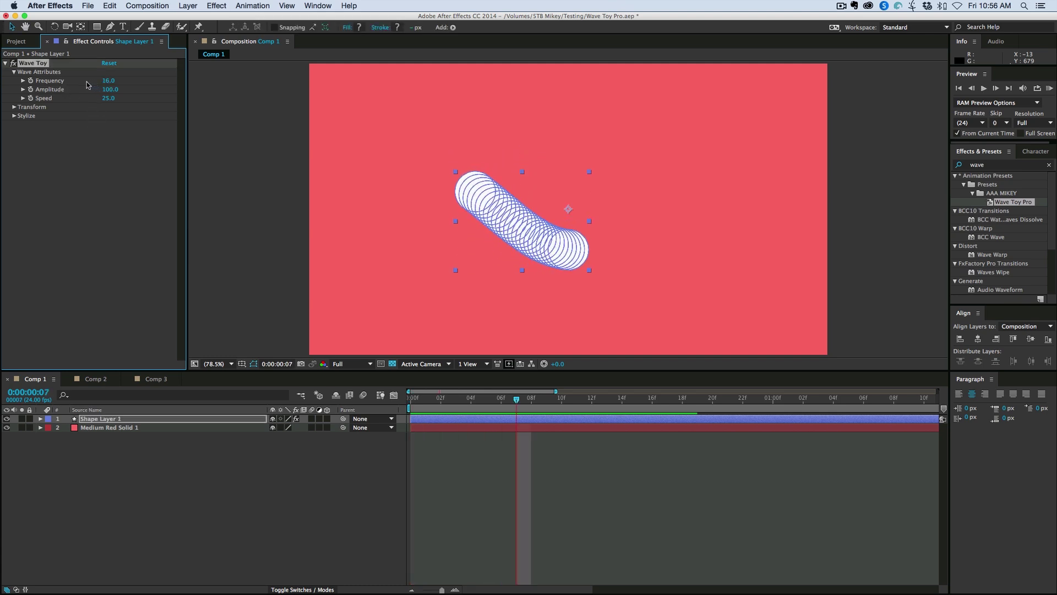
key(space)
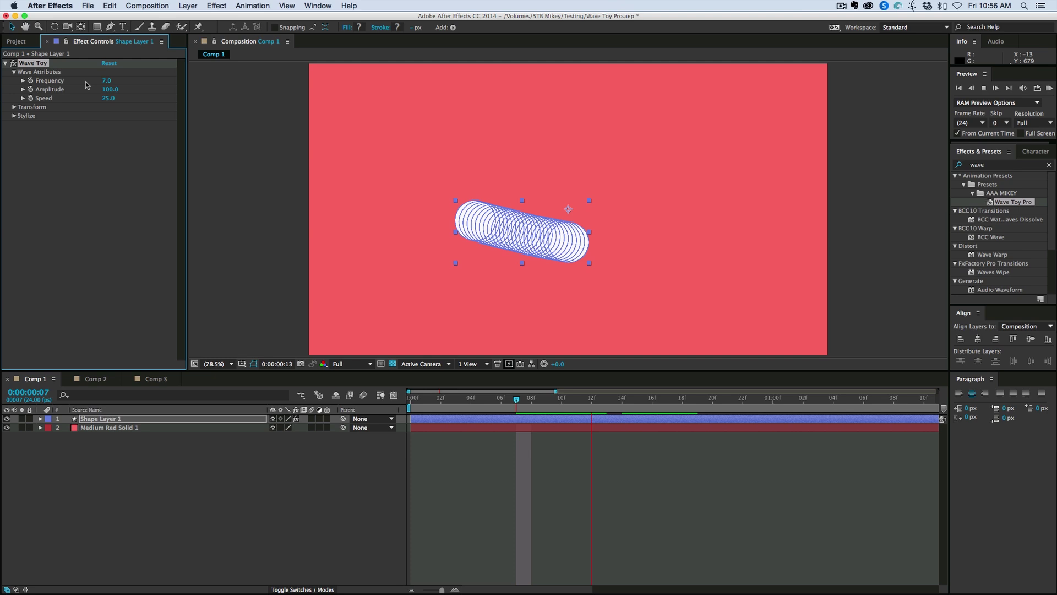
drag(106, 81, 155, 85)
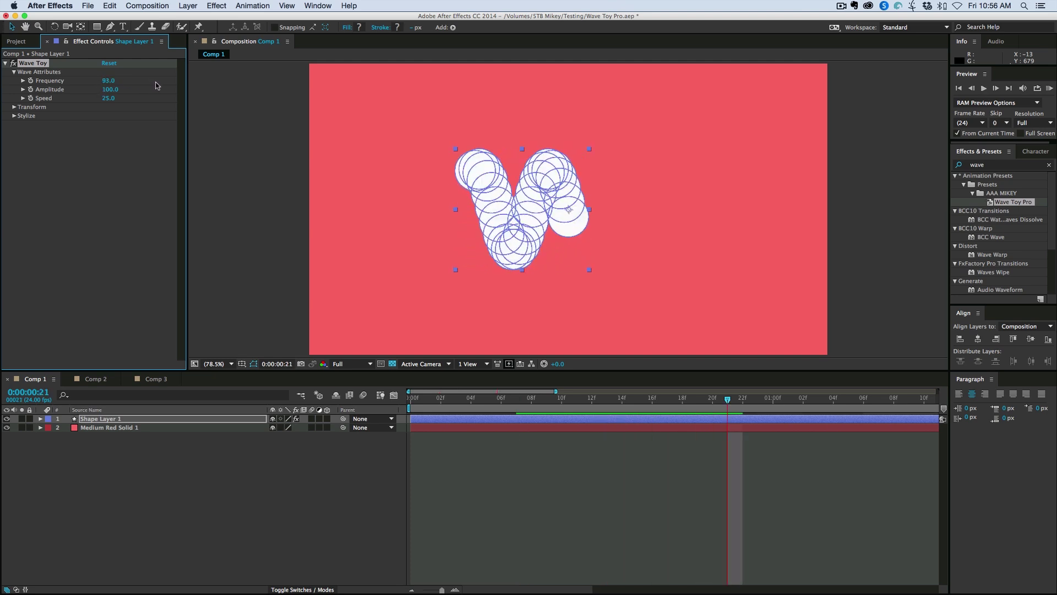
key(space)
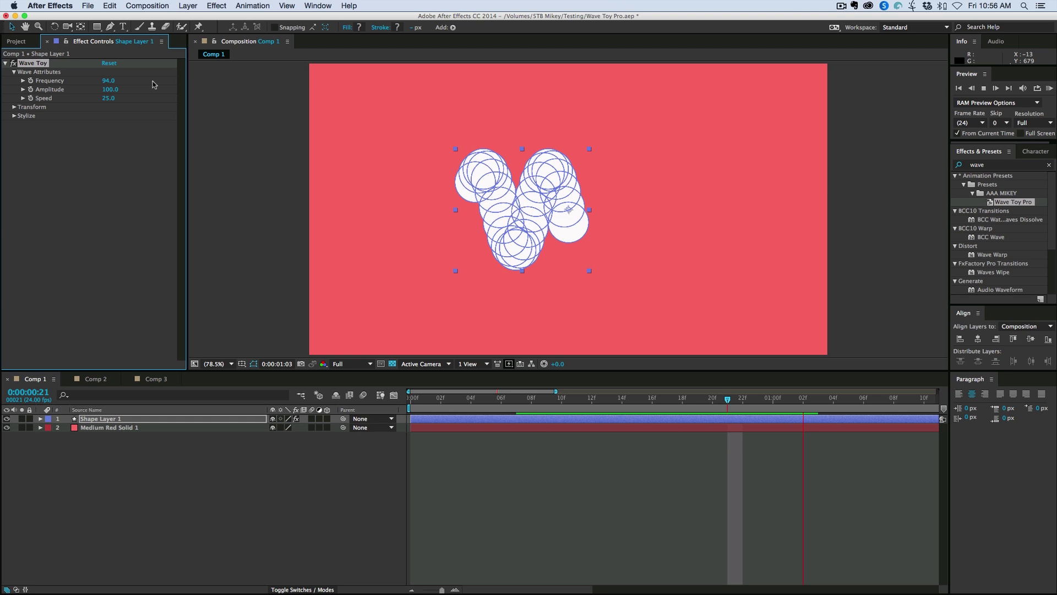
key(space)
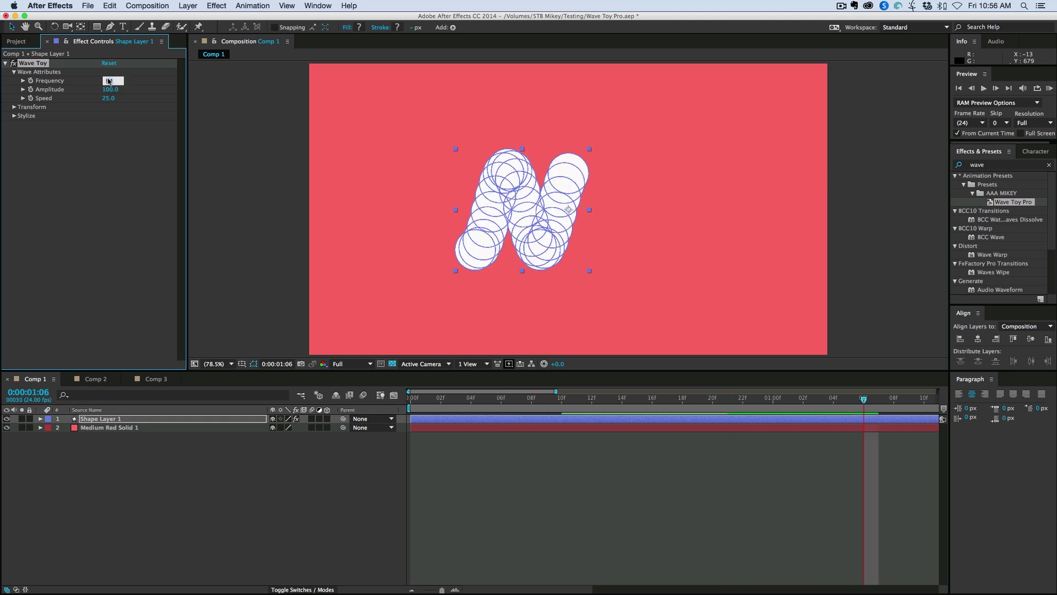
key(Return)
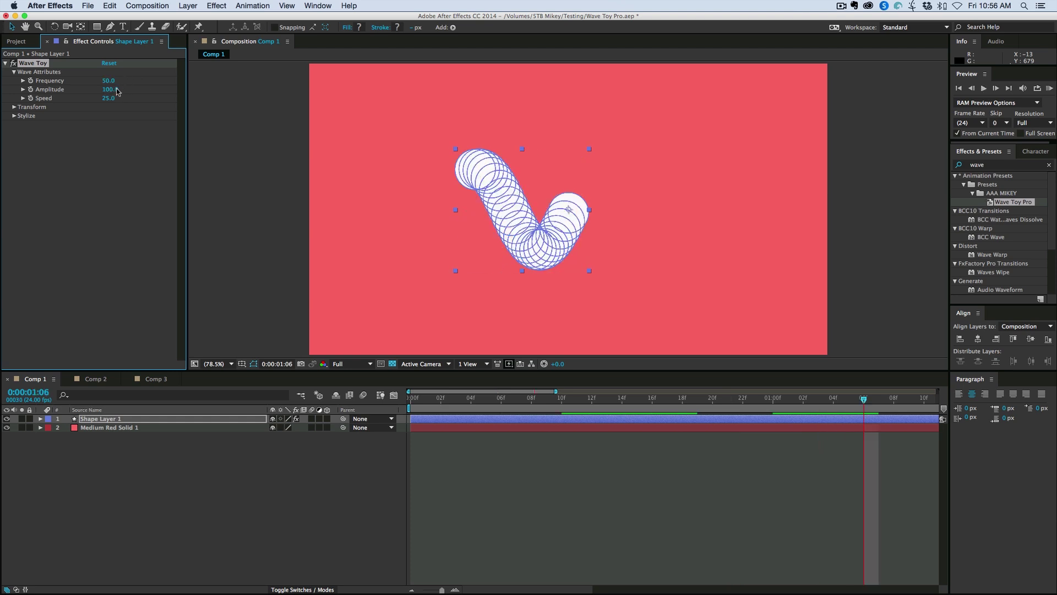
Step: Lower Amplitude to 63, keep Speed at 25, and preview the flatter wave
mouse_move(116, 91)
mouse_down()
mouse_move(286, 105)
mouse_move(95, 99)
mouse_move(114, 100)
mouse_up()
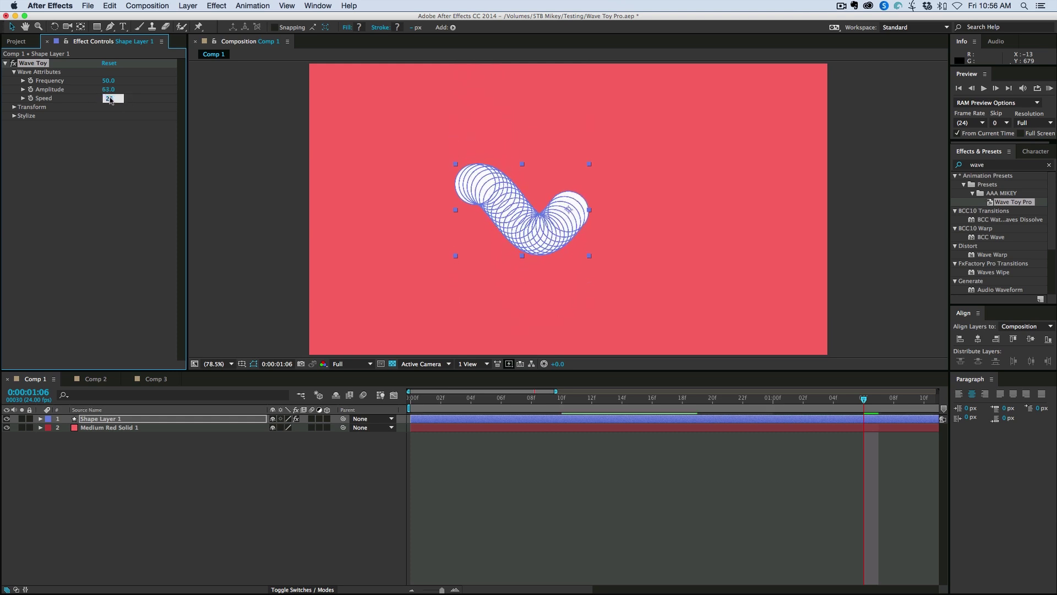
key(Return)
key(space)
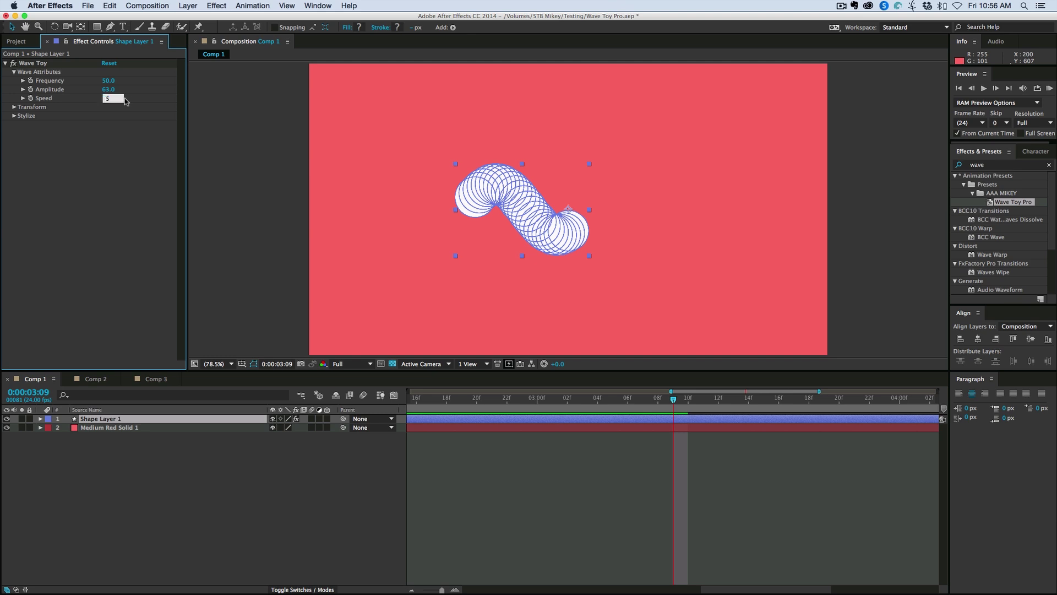
key(Return)
key(space)
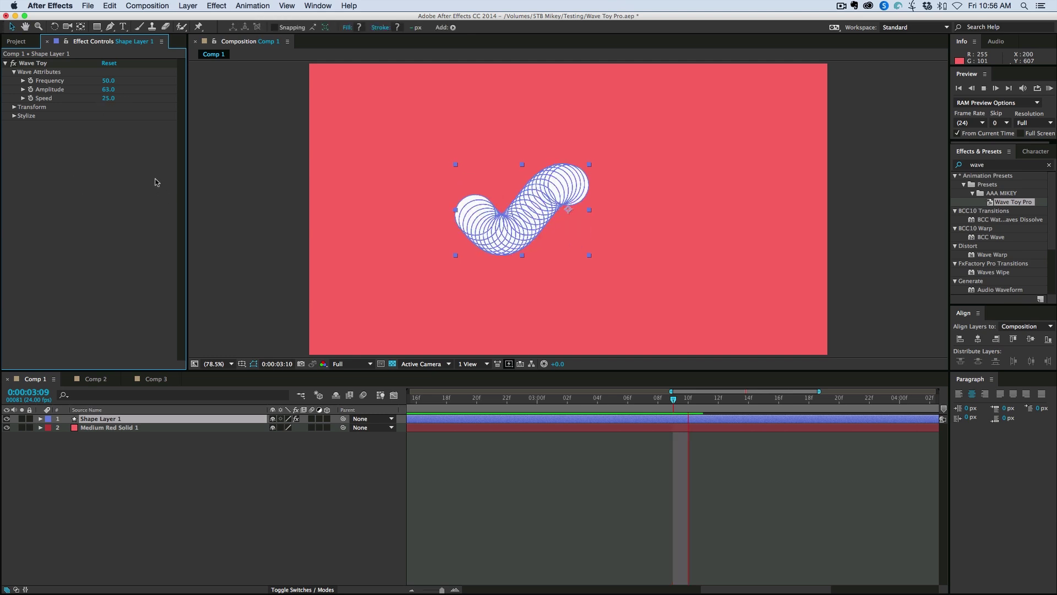
Step: Adjust Wave Spread and Wave Offset, set Start Size 84 and End Size 9, then preview
click(12, 108)
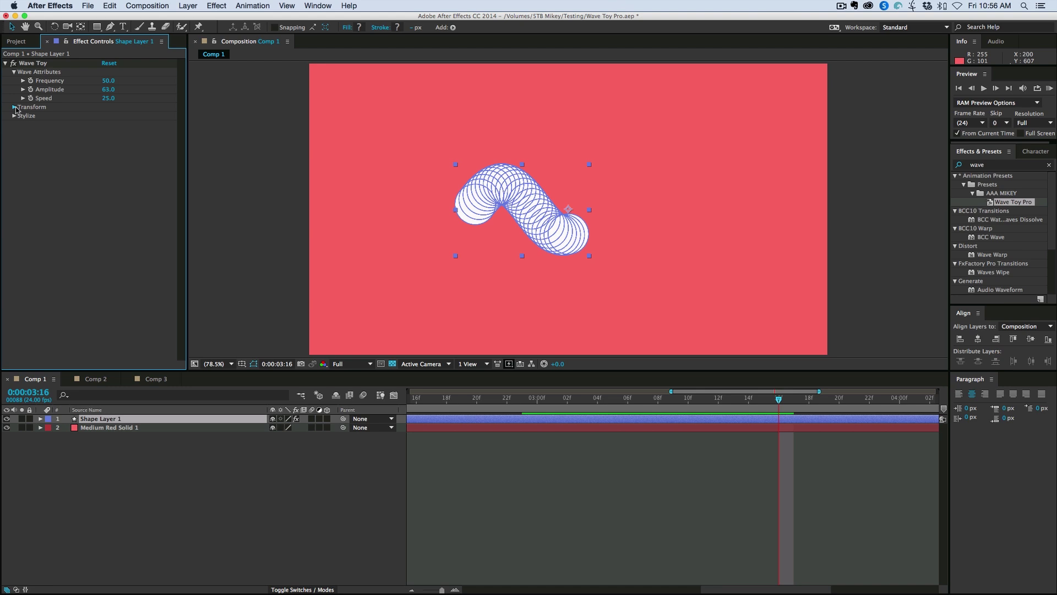
click(14, 107)
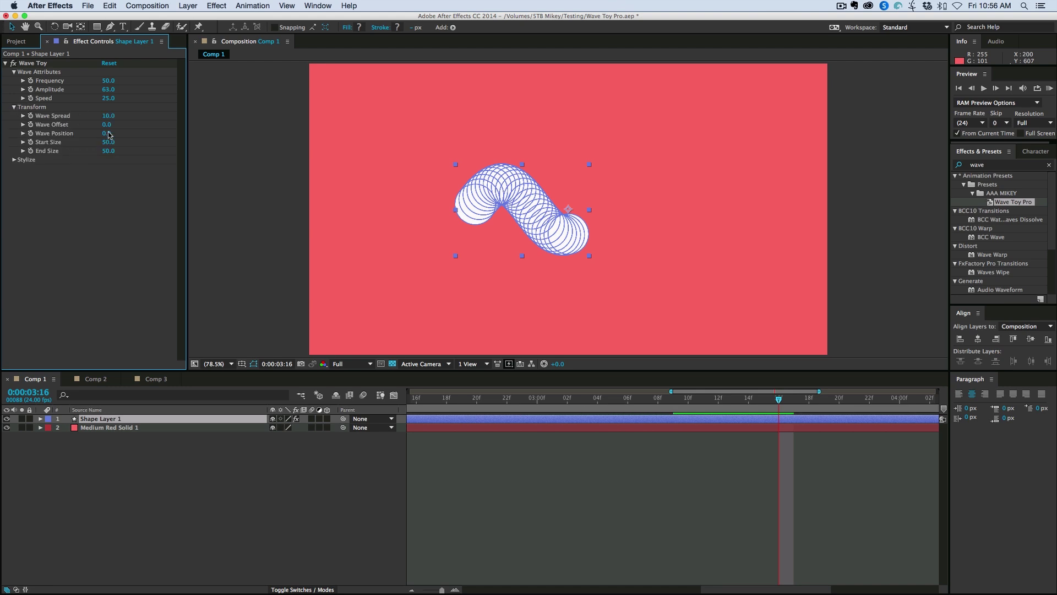
mouse_move(109, 117)
mouse_down()
mouse_move(164, 124)
mouse_move(77, 118)
mouse_move(110, 125)
mouse_up()
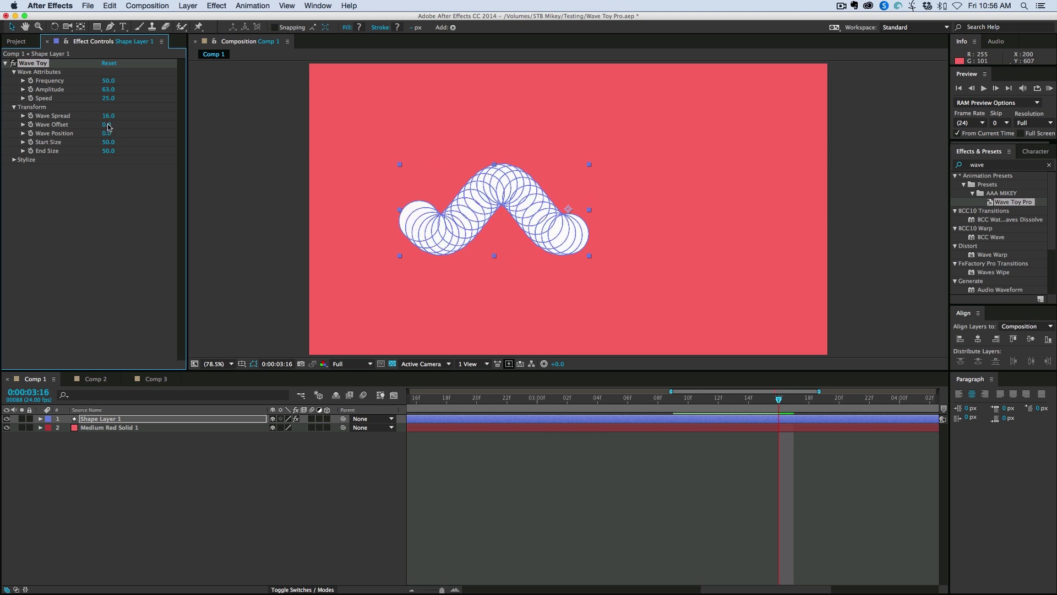
drag(117, 125, 165, 141)
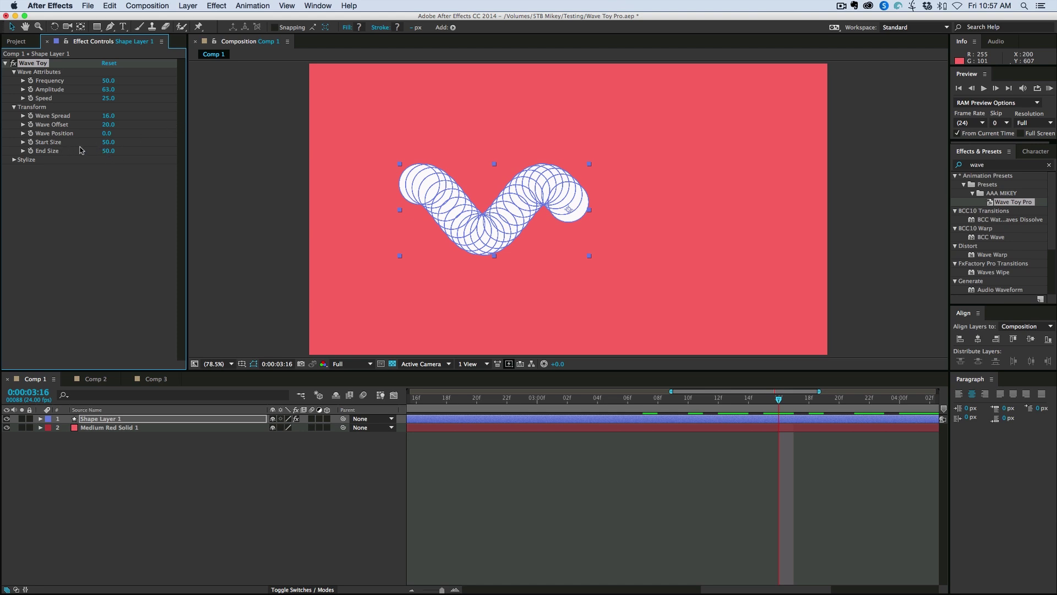
drag(132, 145, 86, 155)
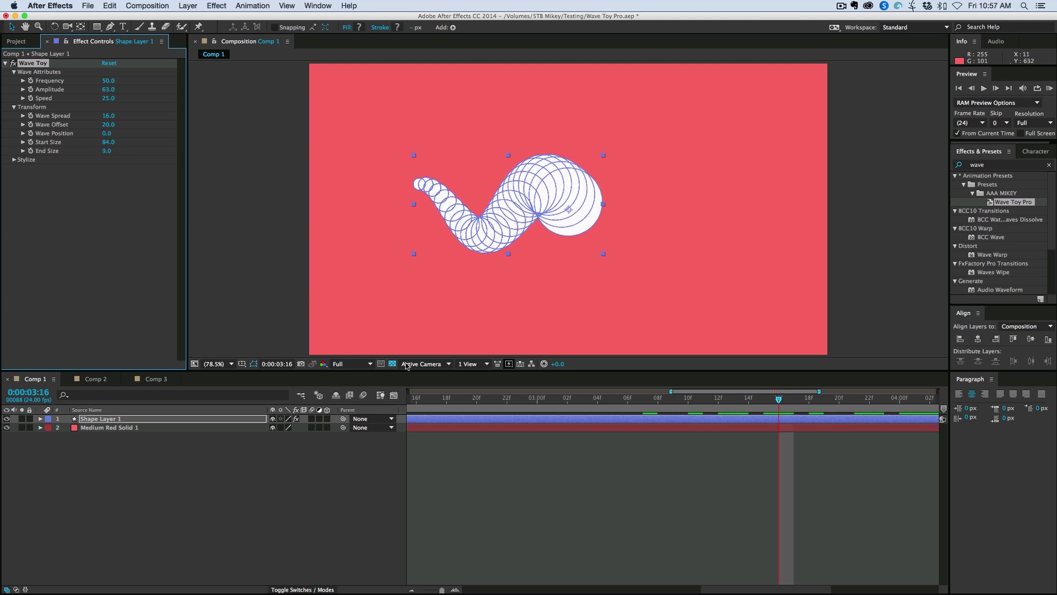
click(519, 473)
key(space)
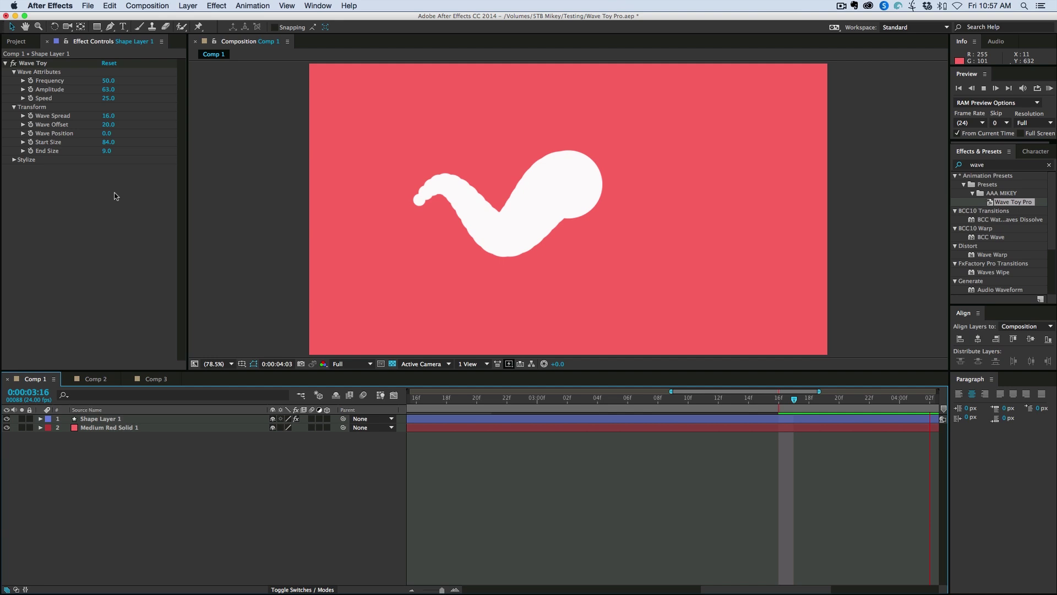
Step: Try Multicolor Mix at 100% on the trail, then undo it
click(13, 160)
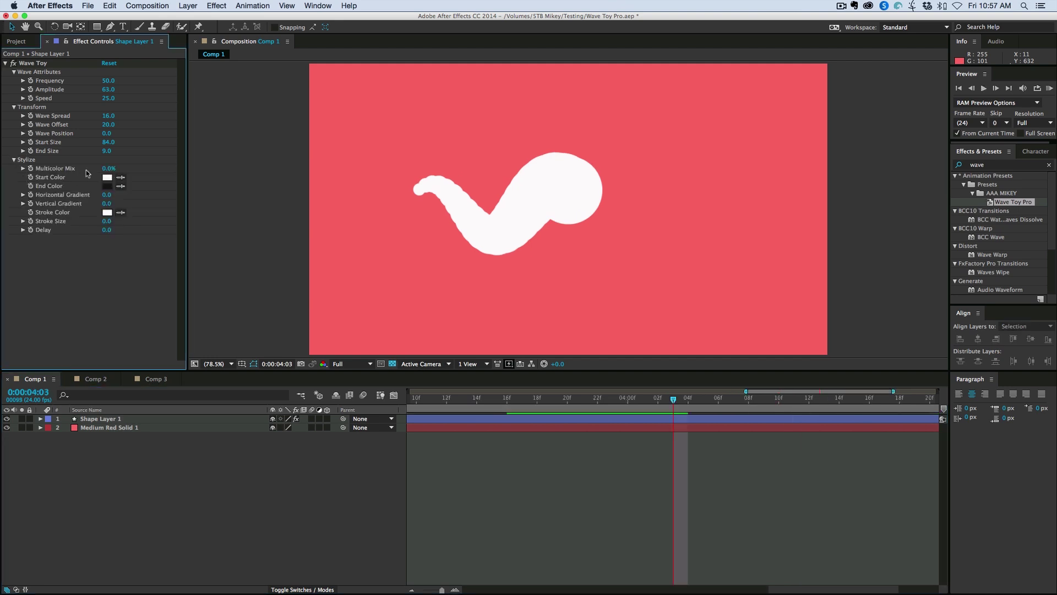
drag(110, 171, 241, 178)
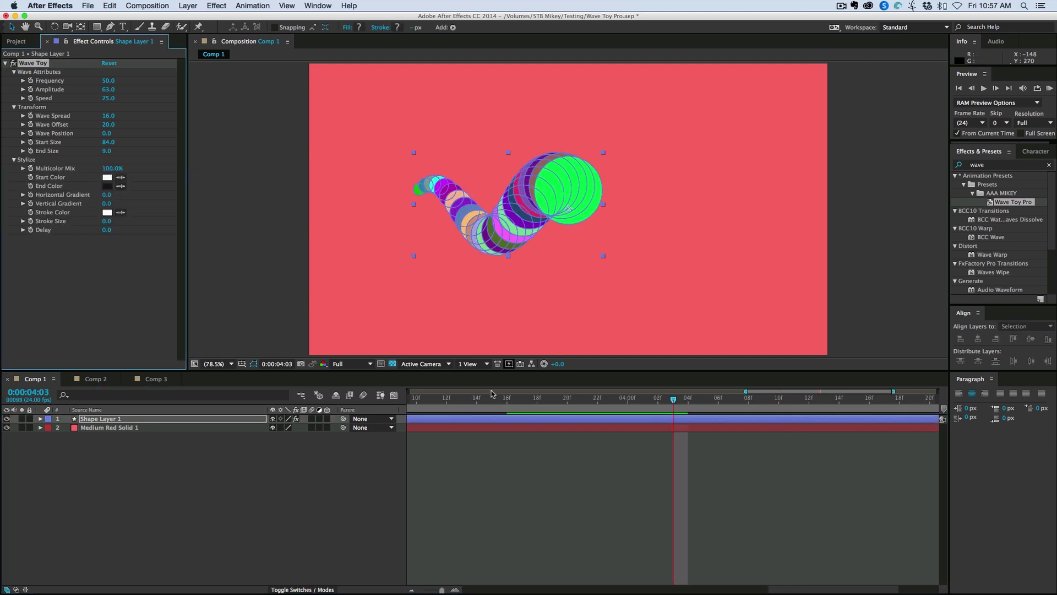
click(527, 486)
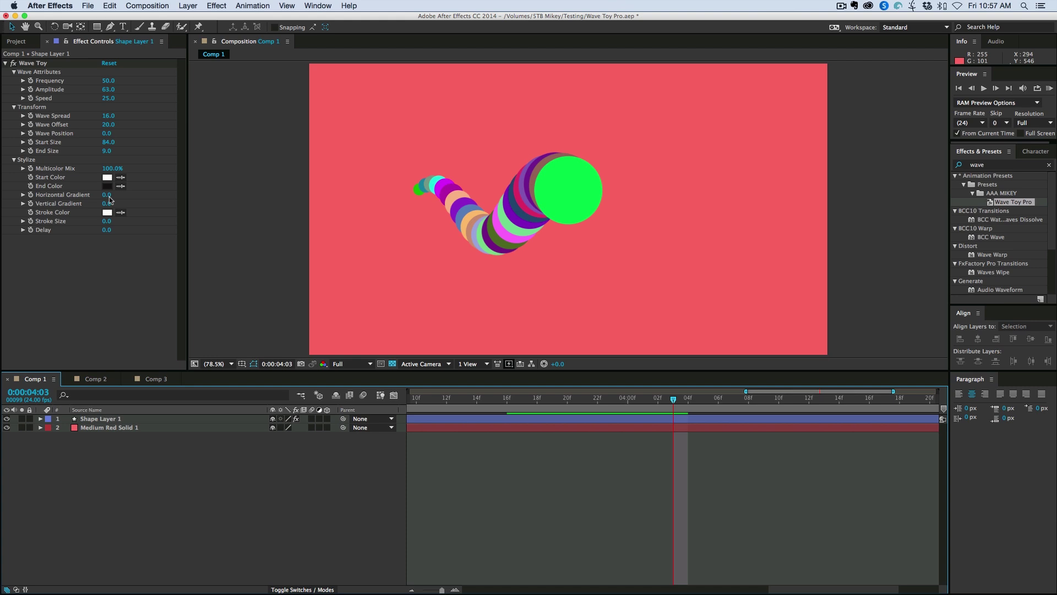
key(super+z)
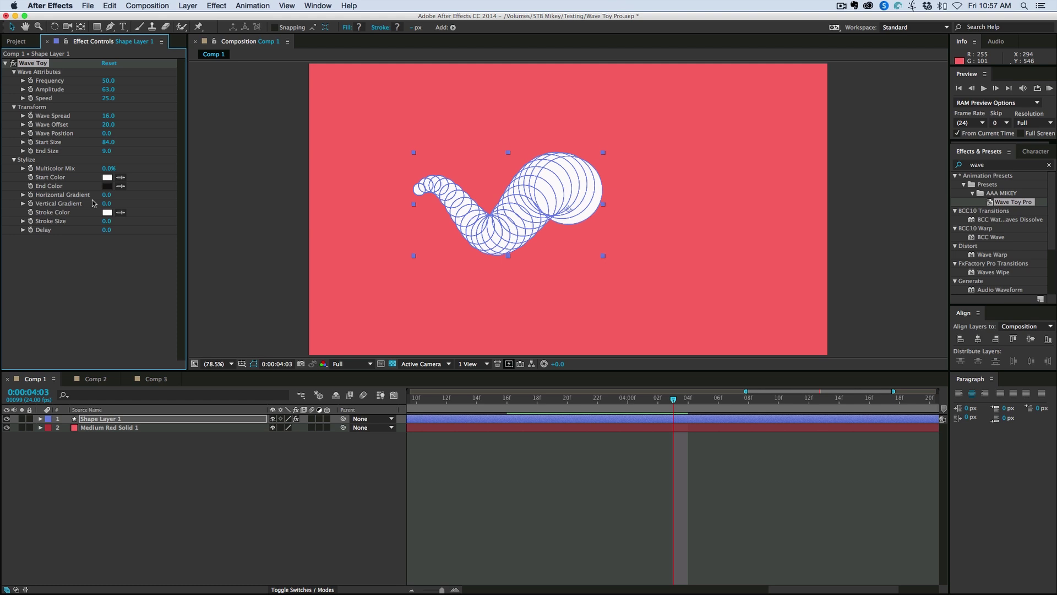
Step: Try a Horizontal Gradient, reset it to 0, apply Vertical Gradient 43 and preview
drag(115, 195, 114, 196)
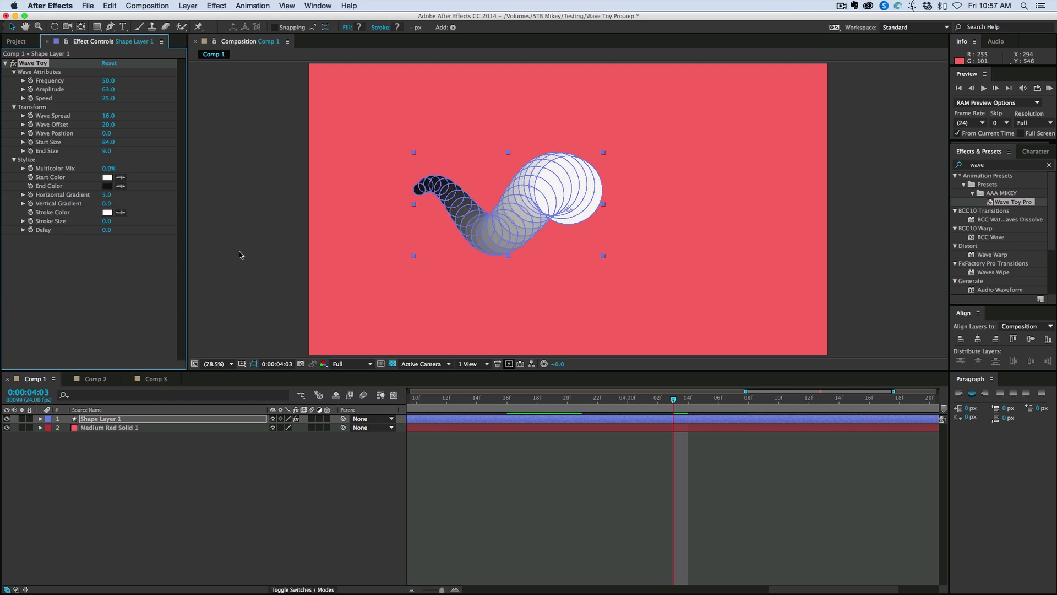
click(479, 460)
key(space)
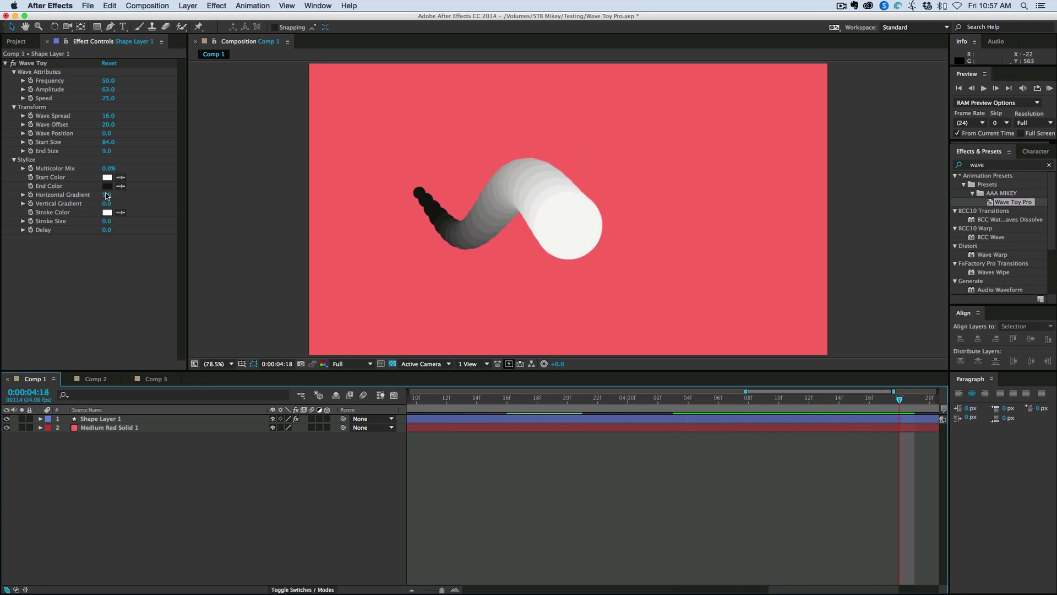
mouse_move(106, 195)
mouse_down()
mouse_move(60, 195)
mouse_move(129, 207)
mouse_up()
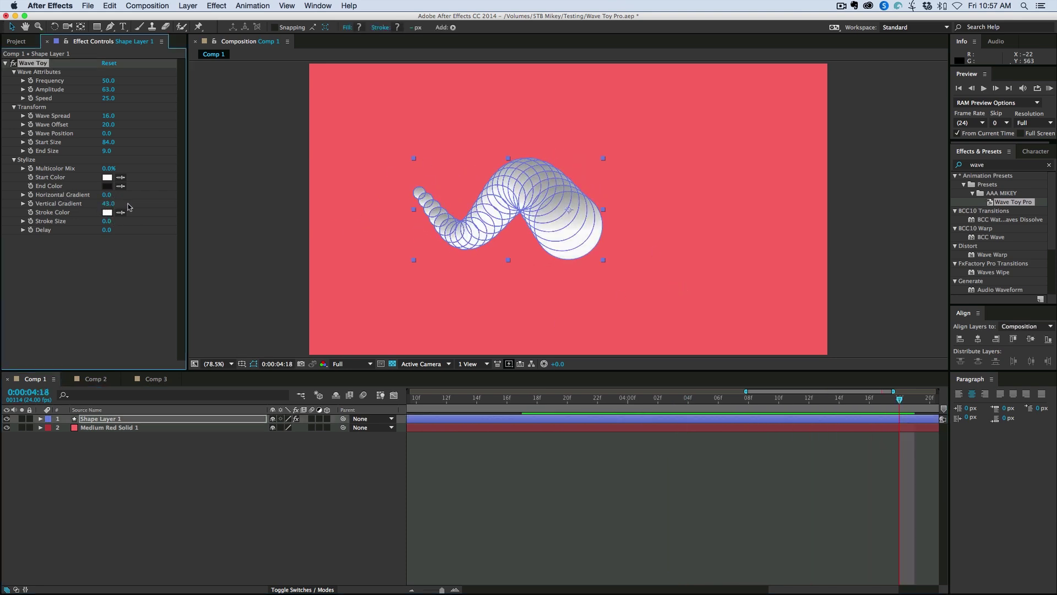
click(586, 496)
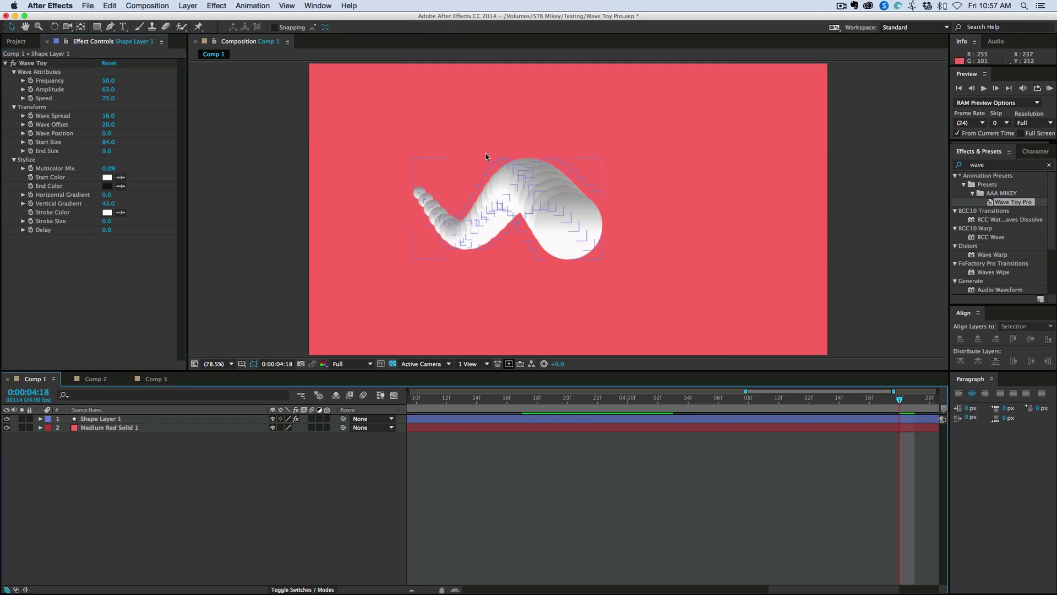
key(space)
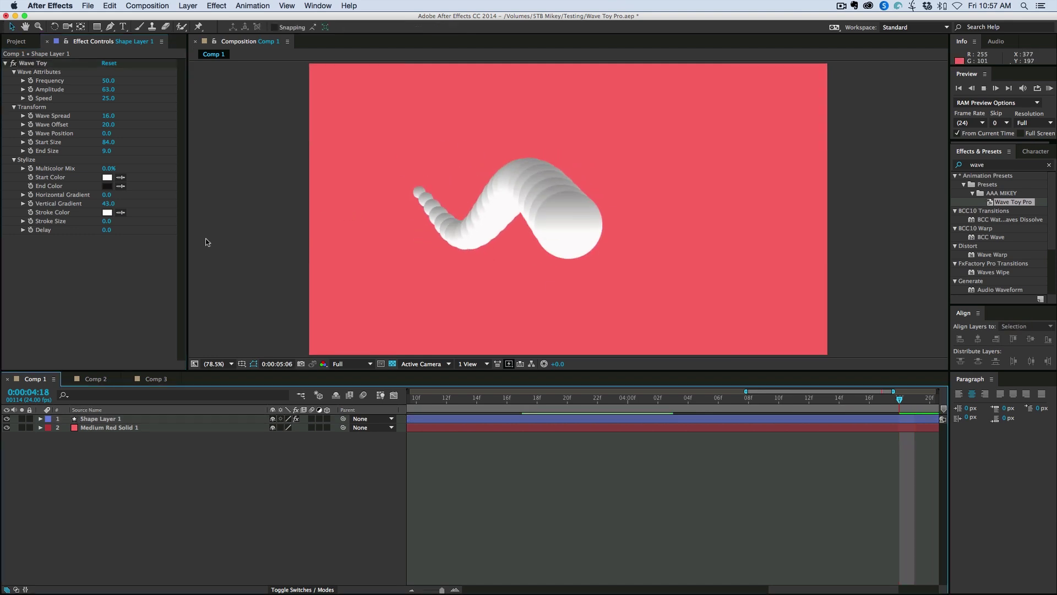
key(space)
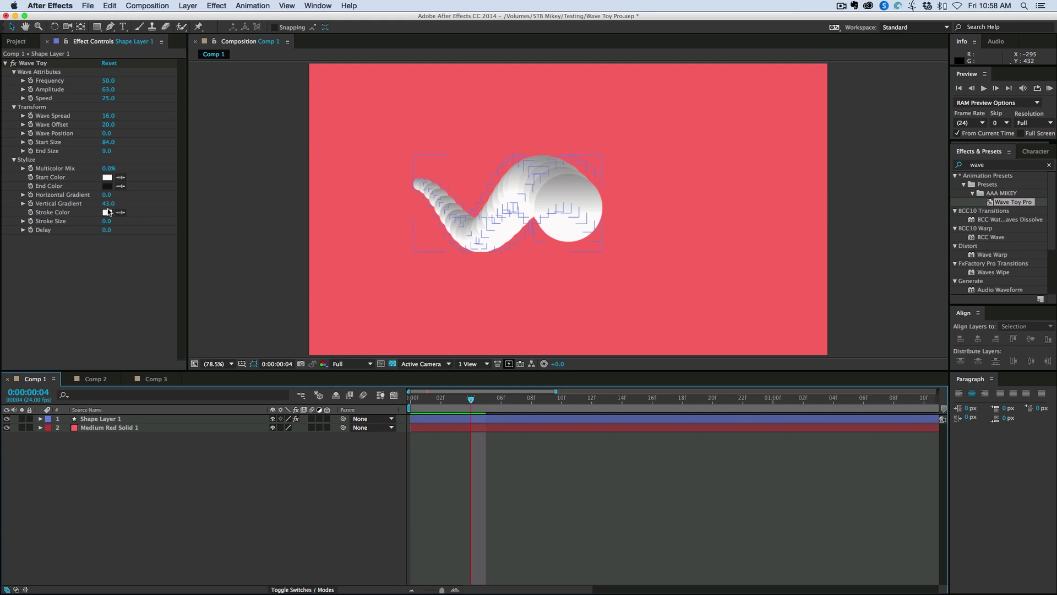
Step: Set the stroke colour to black (000000), preview a 6.0 outline, then undo Stroke Size to 0
click(107, 212)
drag(199, 240, 130, 353)
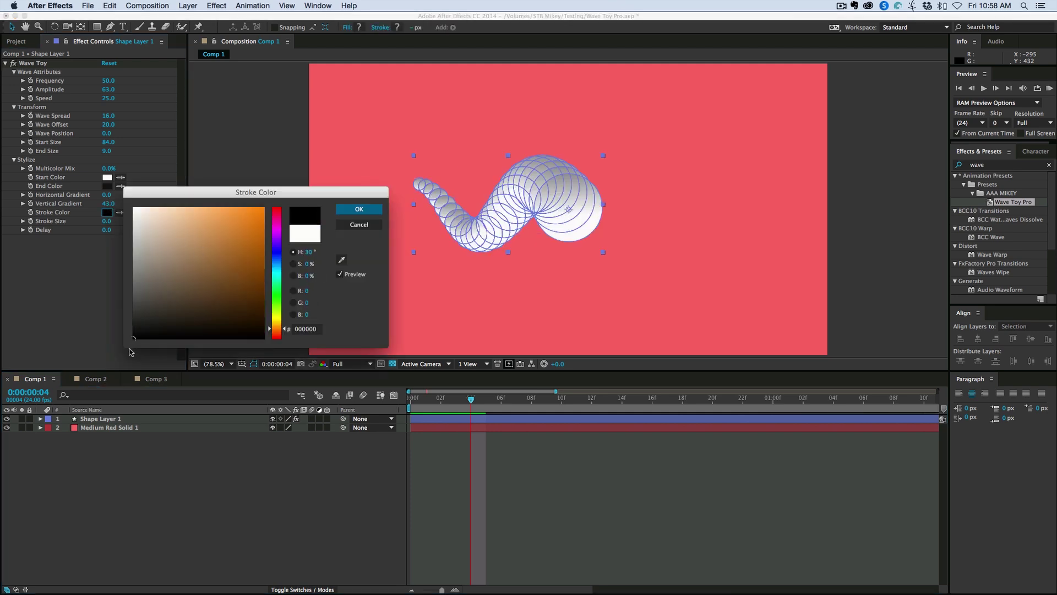
click(359, 209)
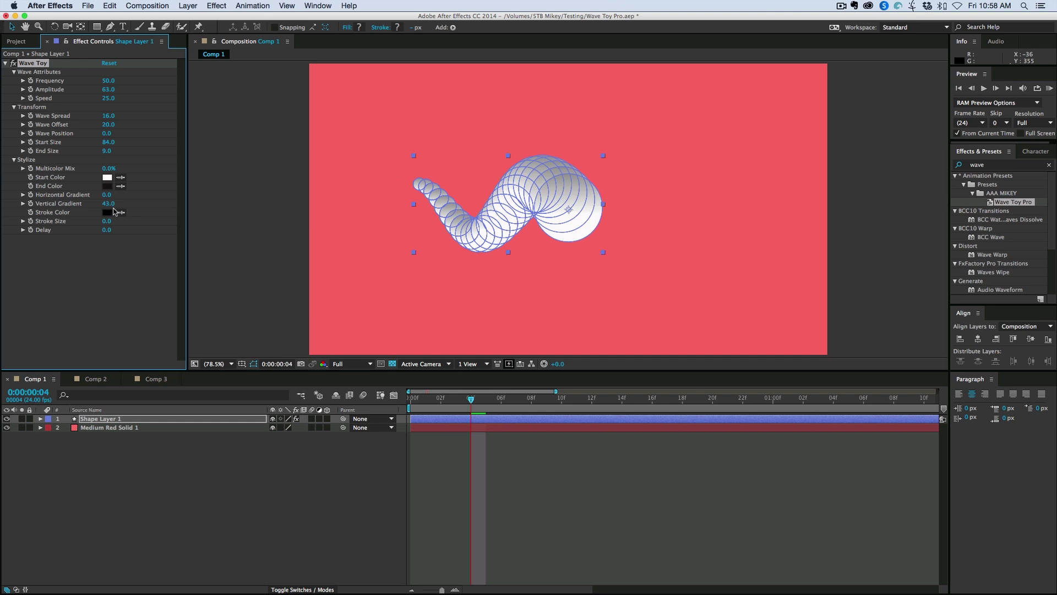
drag(108, 223, 115, 224)
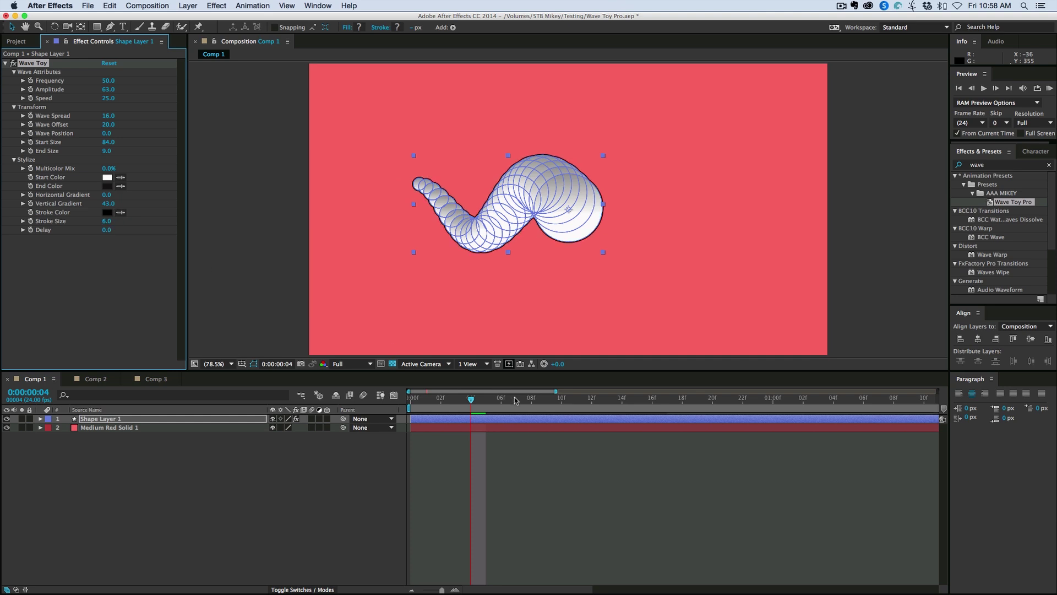
click(564, 497)
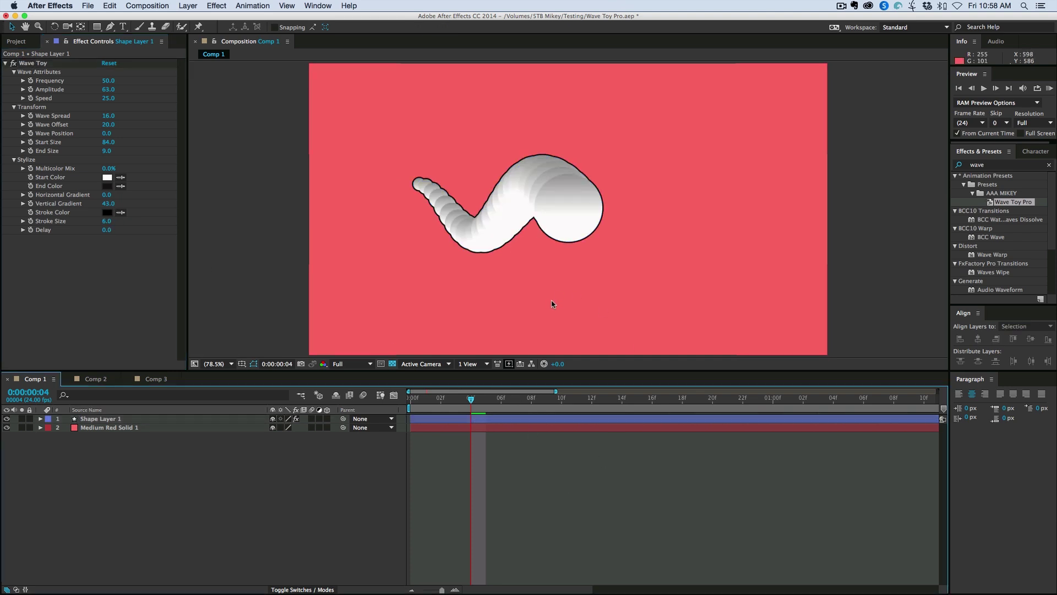
key(space)
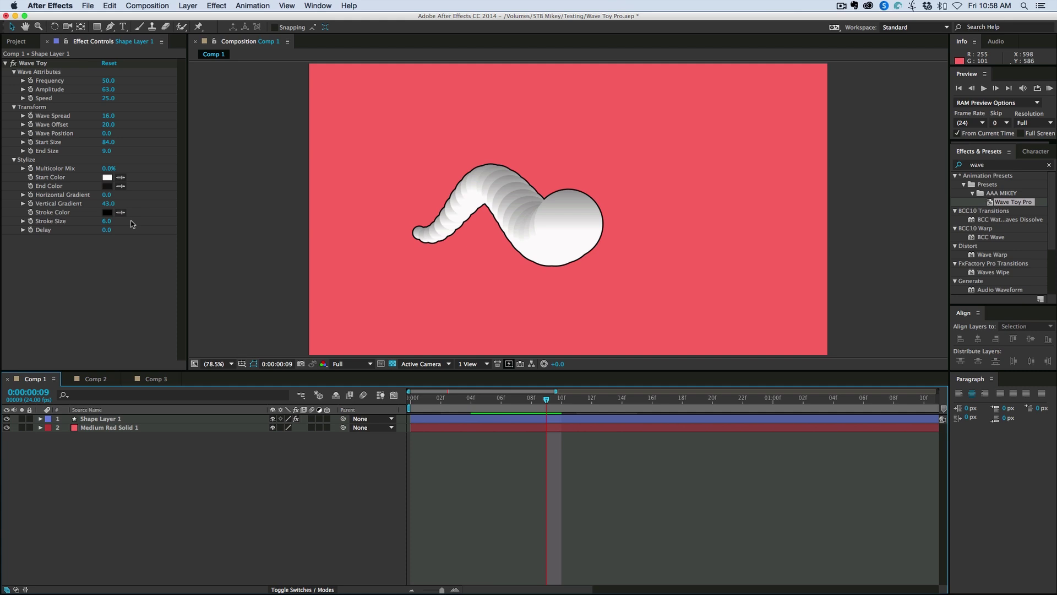
key(super+z)
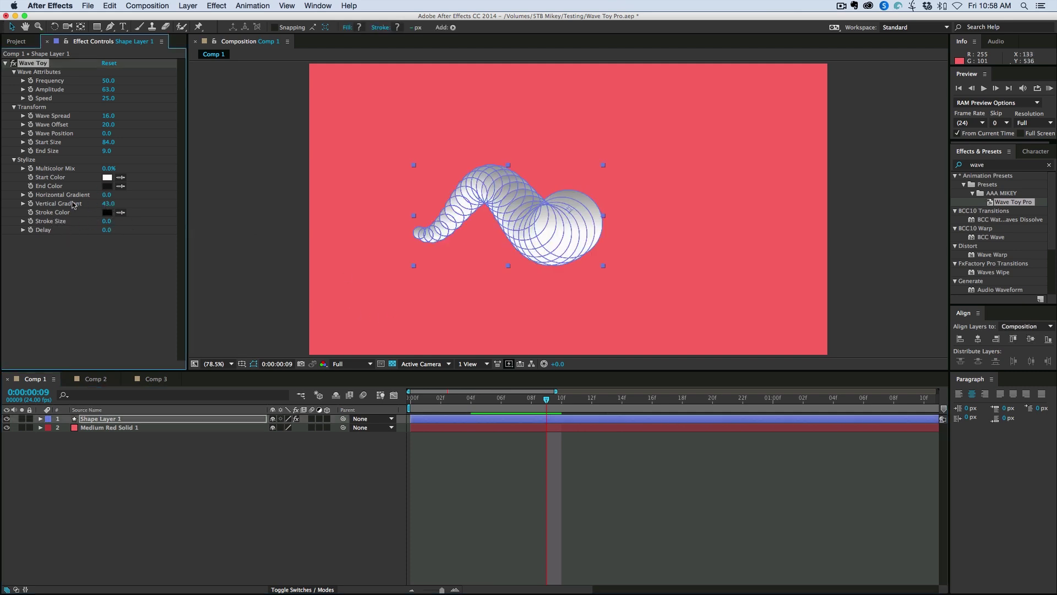
Step: Undo the vertical gradient and raise the trail Delay to 5
key(super+z)
click(479, 452)
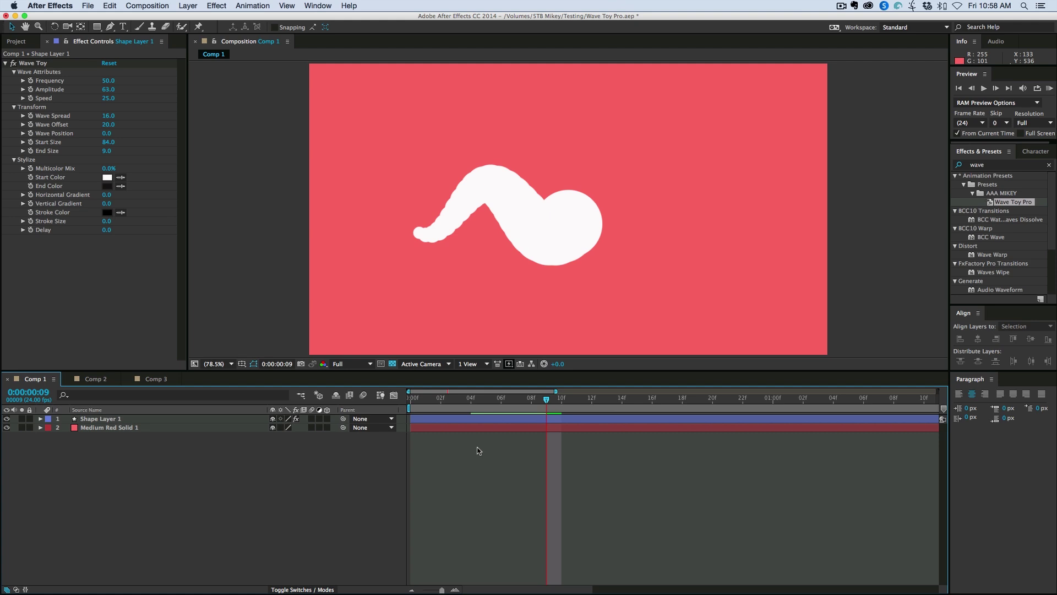
click(110, 232)
drag(110, 232, 115, 232)
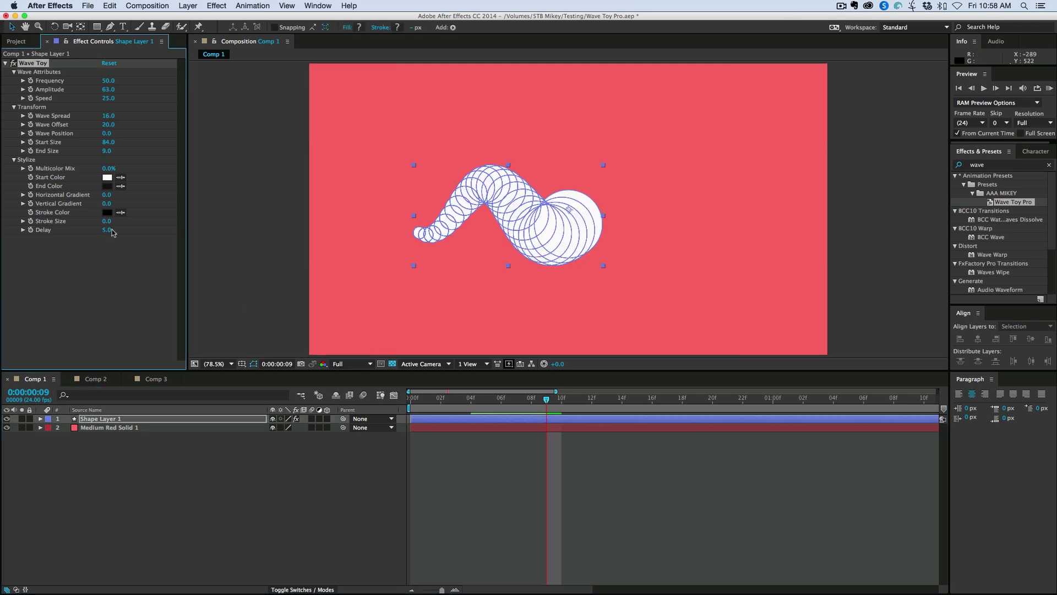
click(525, 497)
key(Page_Up)
key(Page_Up)
key(Page_Up)
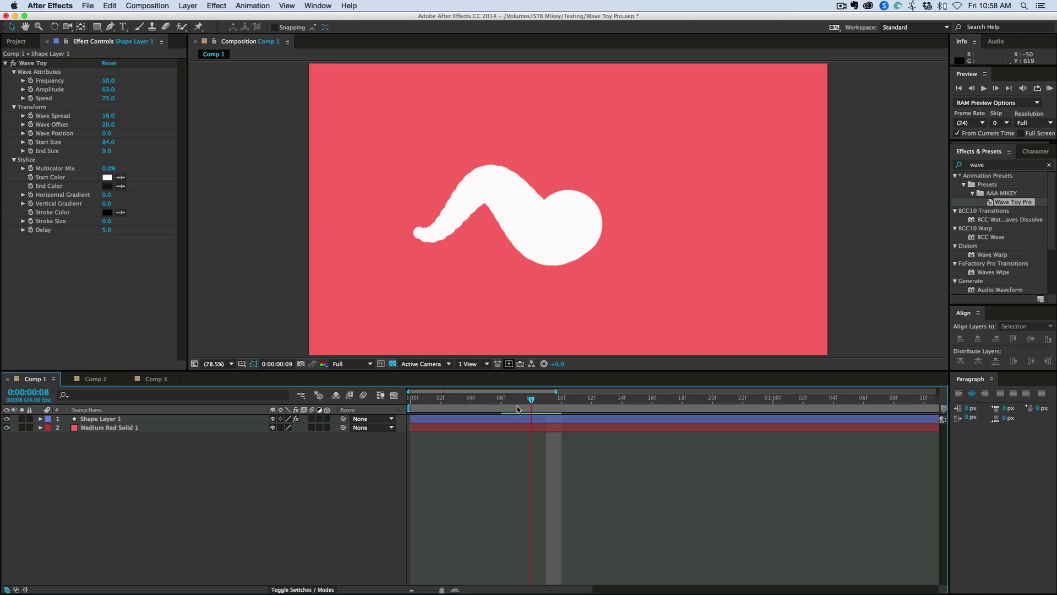
Step: Keyframe Shape Layer 1's Position so it slides right to 1102.6, then preview
click(488, 419)
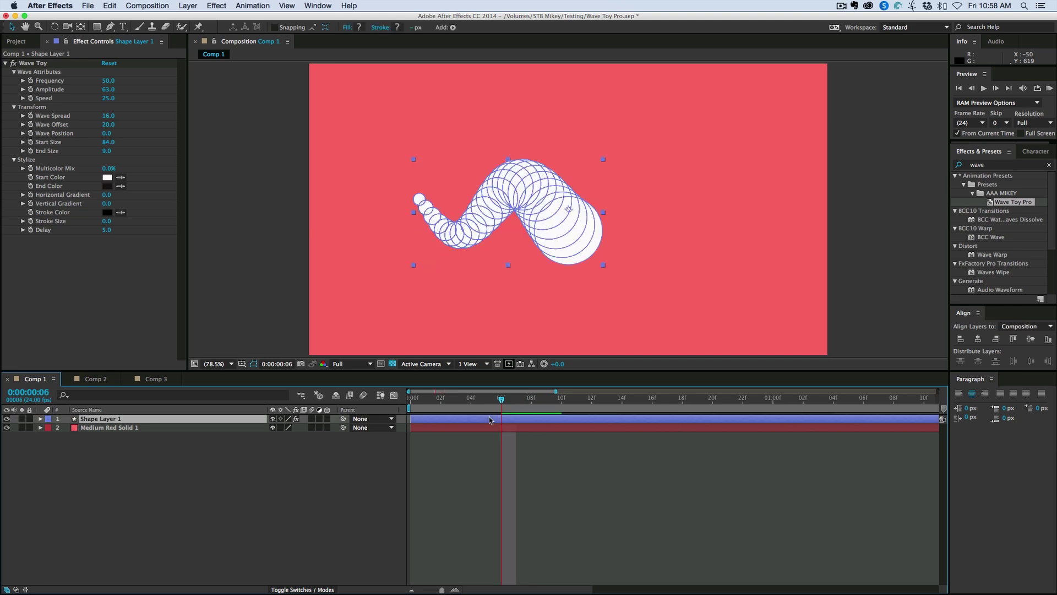
key(p)
click(67, 427)
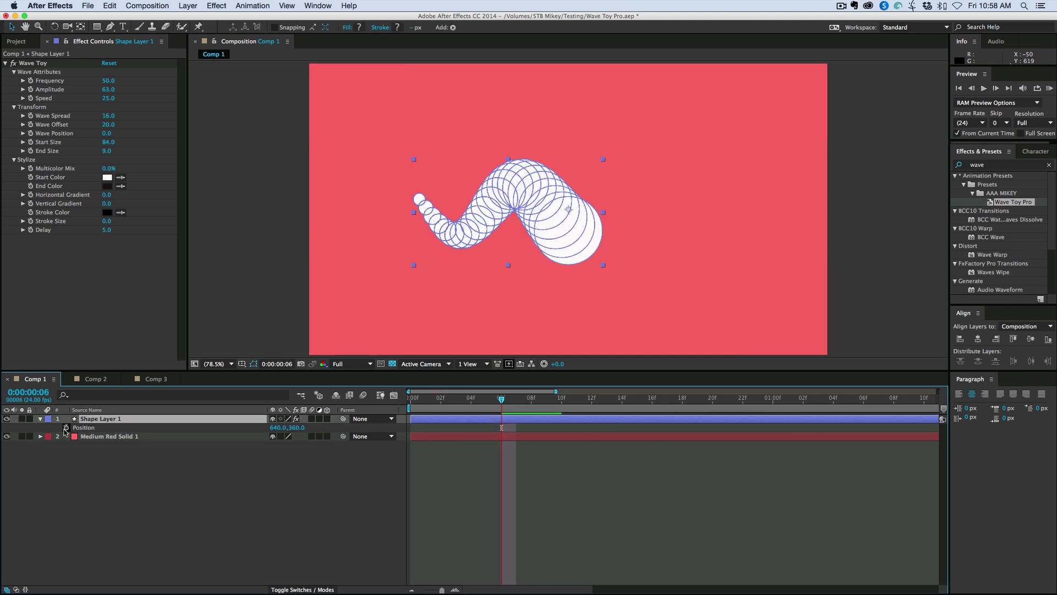
key(Page_Down)
key(Page_Down)
key(Page_Down)
key(Page_Down)
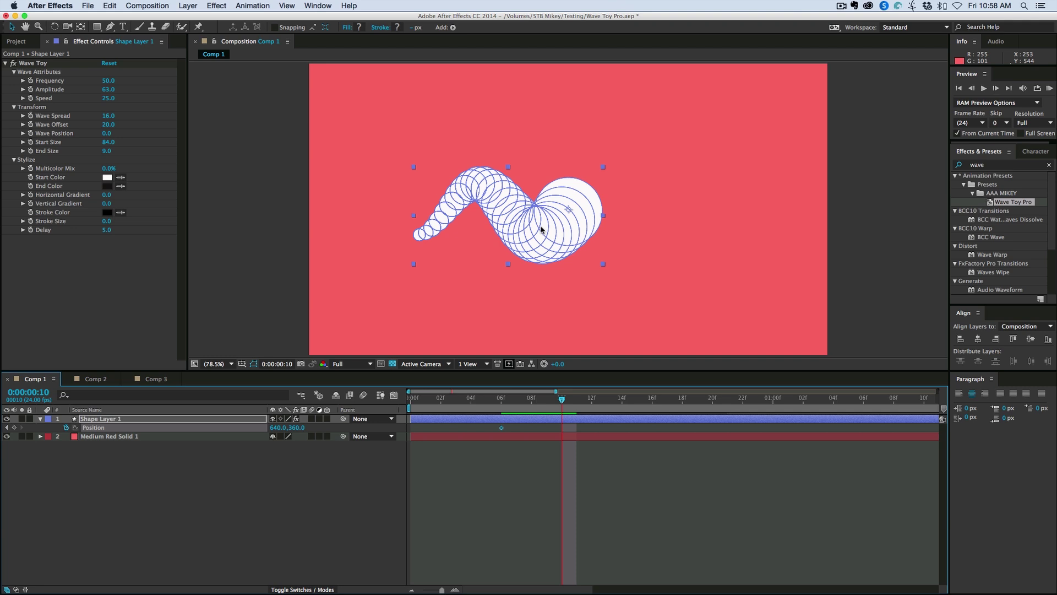
drag(570, 206, 795, 209)
drag(494, 408, 472, 407)
click(546, 474)
key(space)
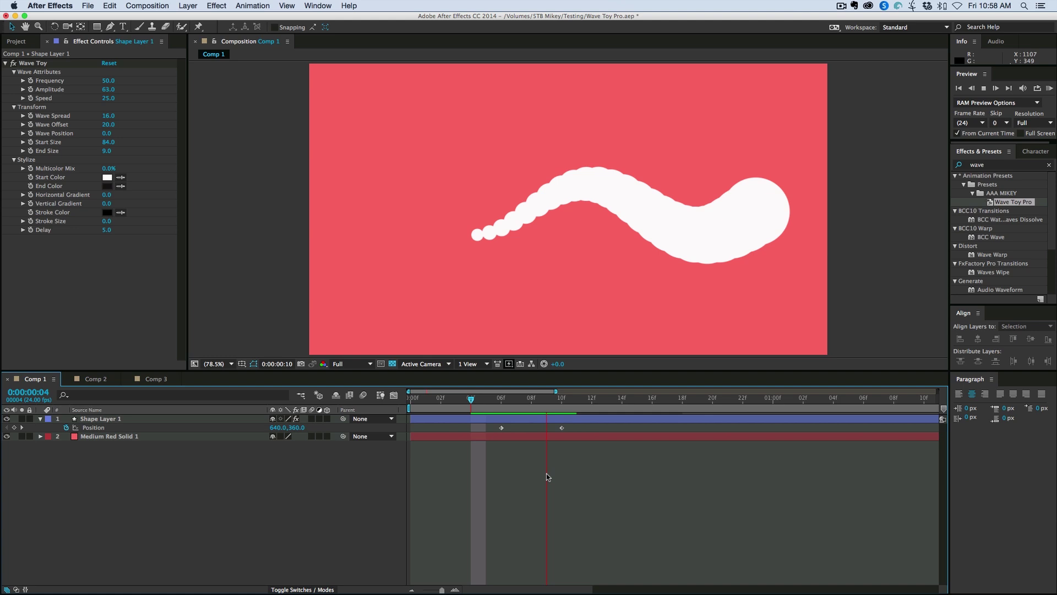
key(space)
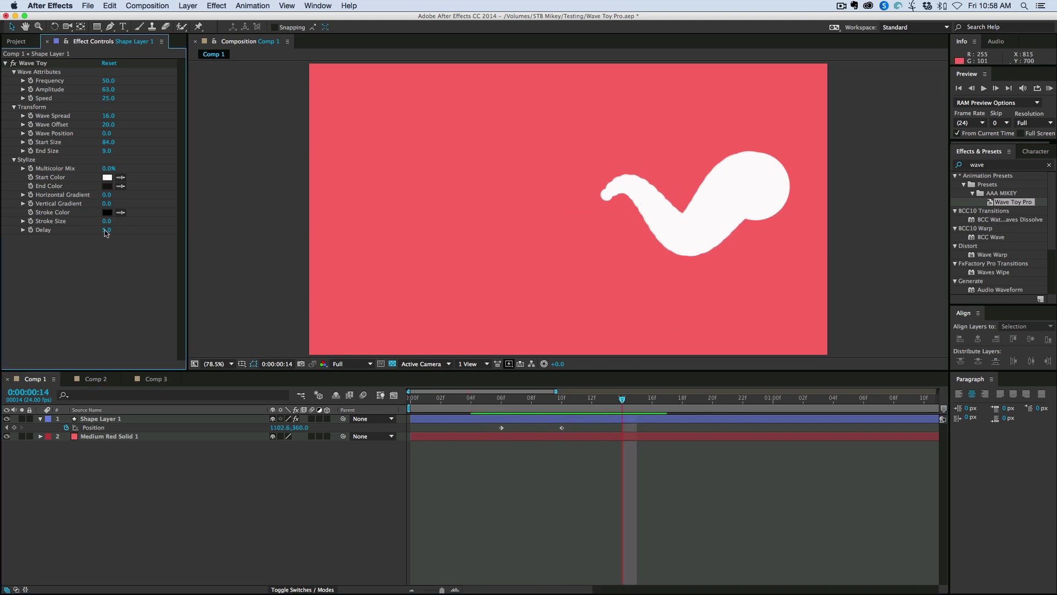
Step: Set the Delay to 10 and preview the sweep from frame 05
click(105, 230)
text(10)
key(Return)
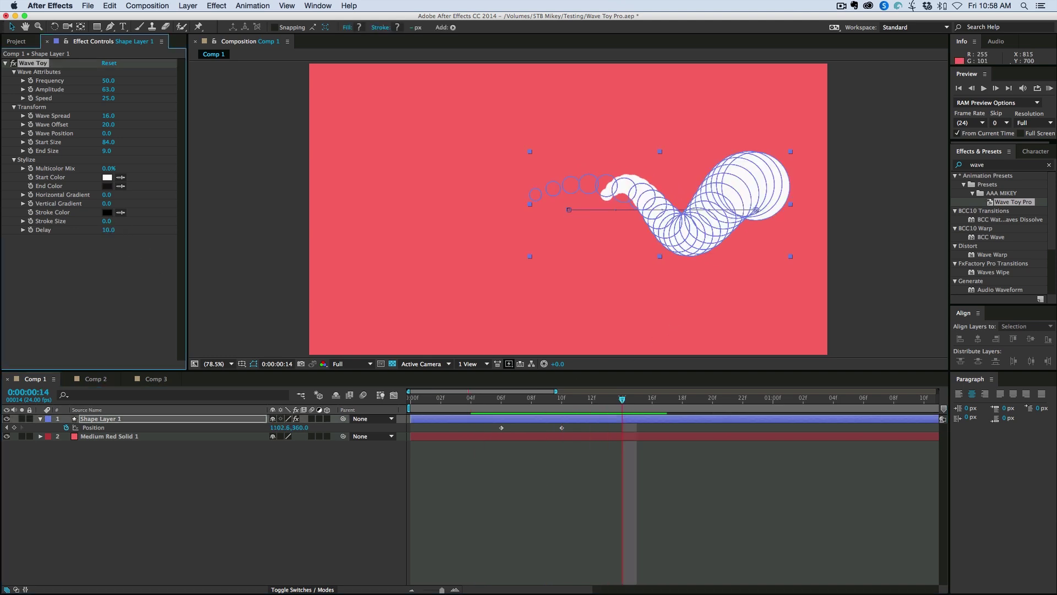
click(480, 407)
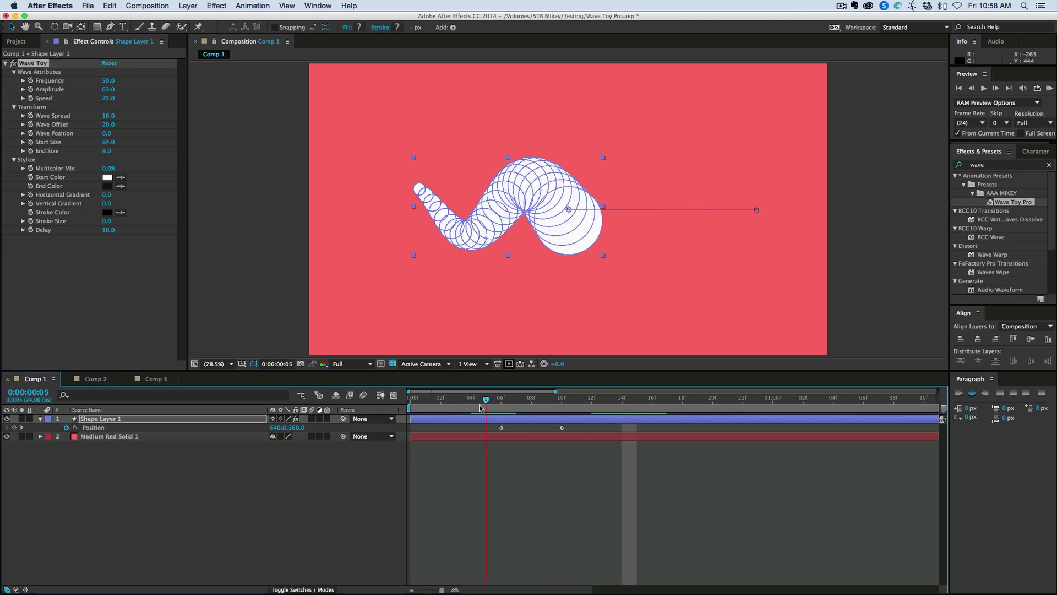
click(546, 471)
key(space)
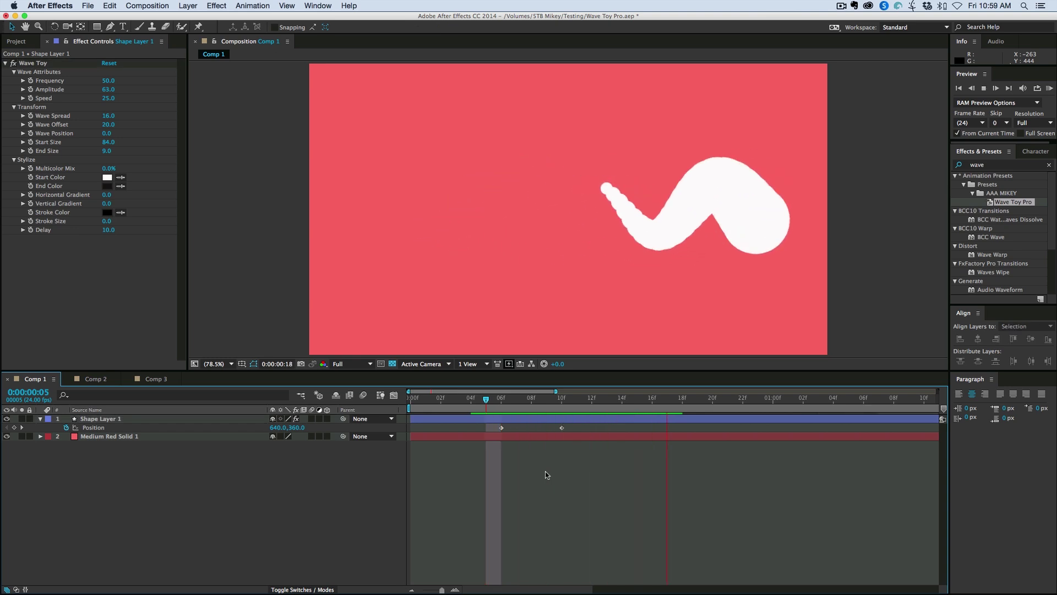
click(489, 402)
key(space)
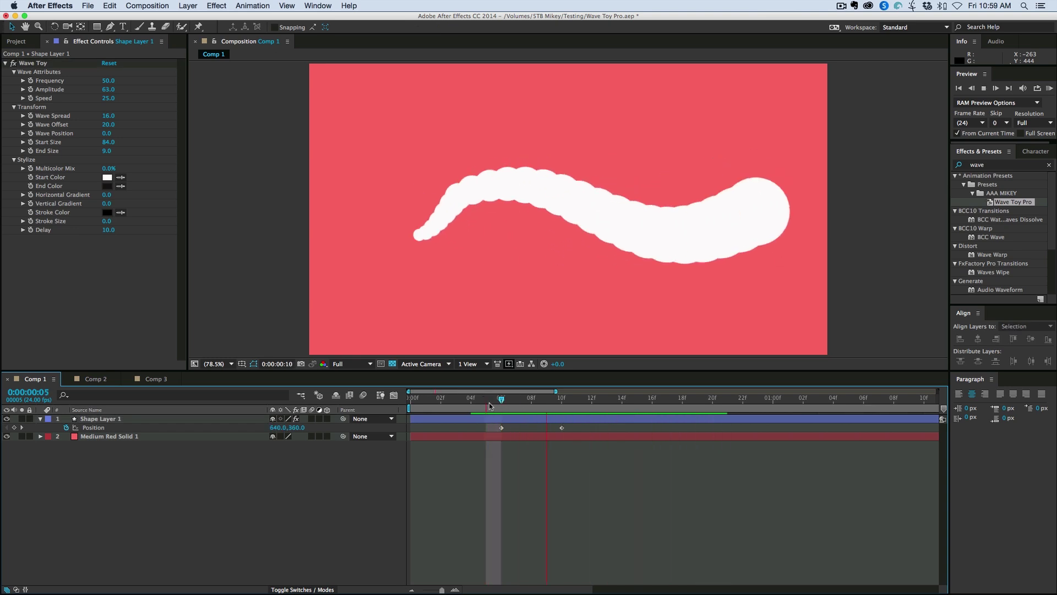
key(space)
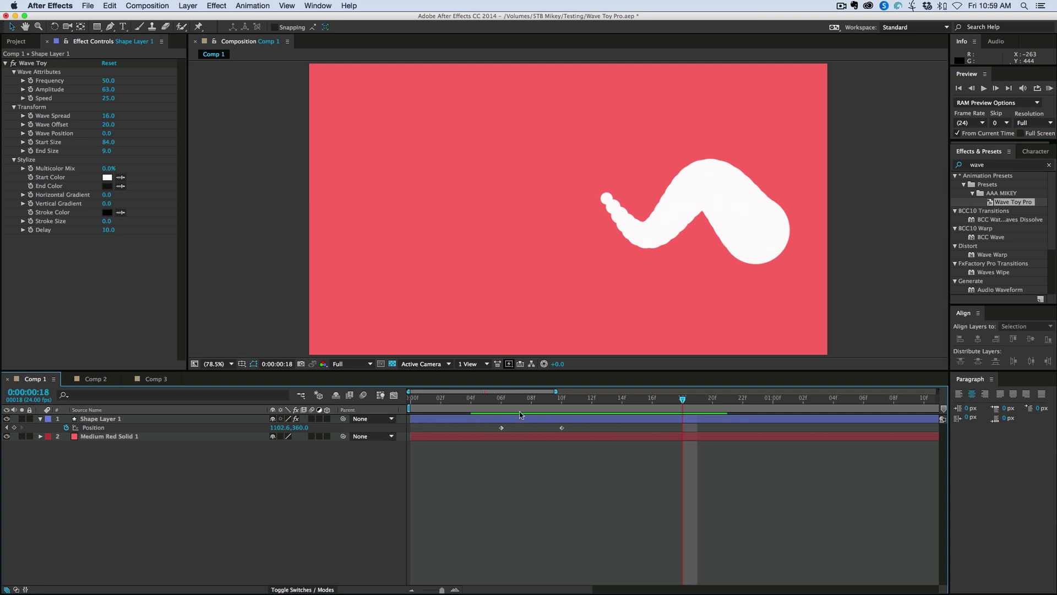
Step: Remove the Position keyframes and preview the wave from frame 05
drag(573, 408, 486, 408)
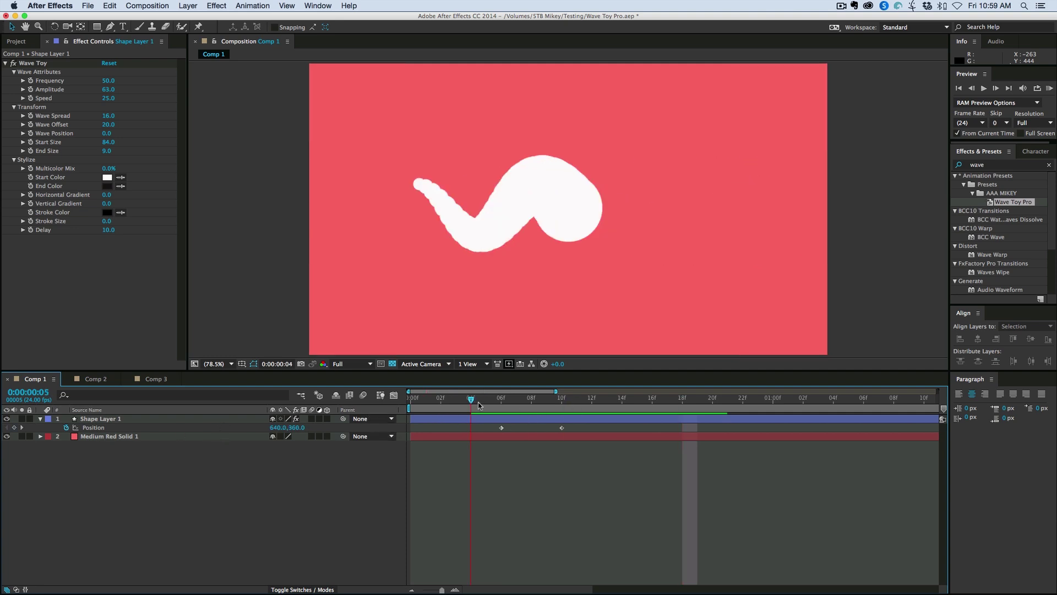
click(66, 428)
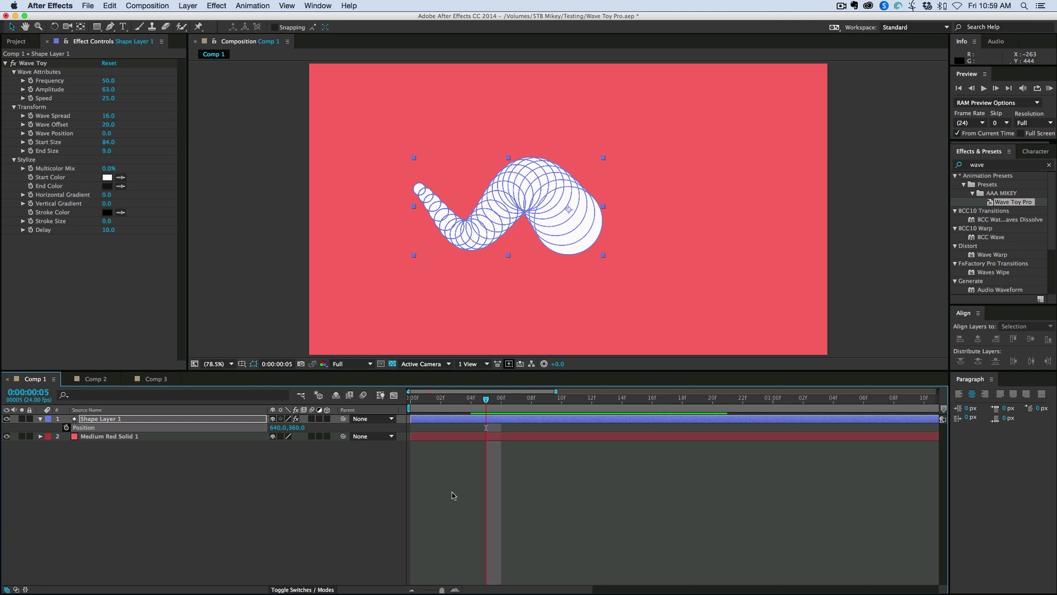
key(space)
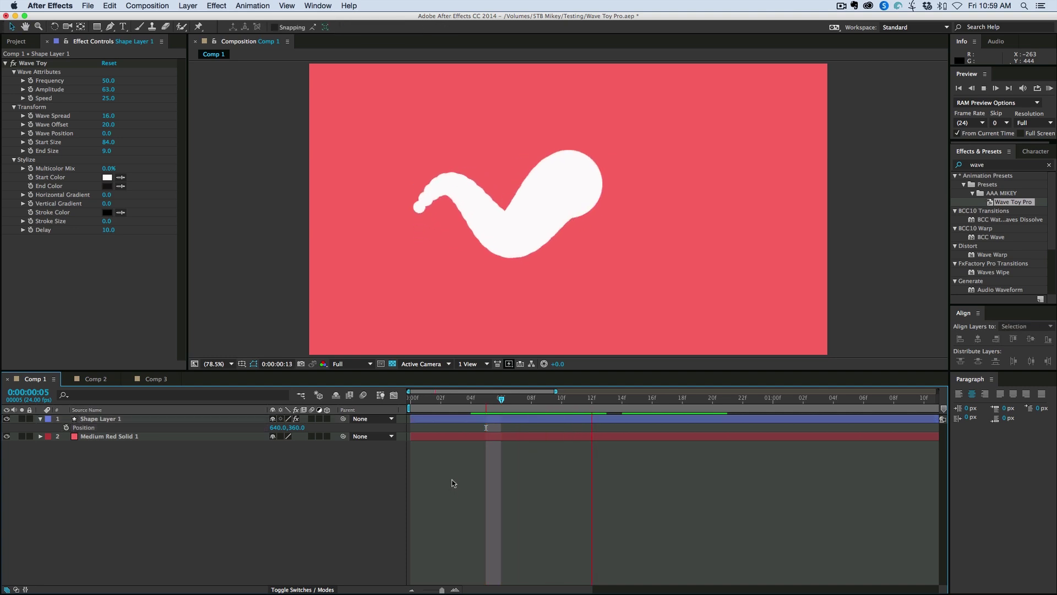
key(space)
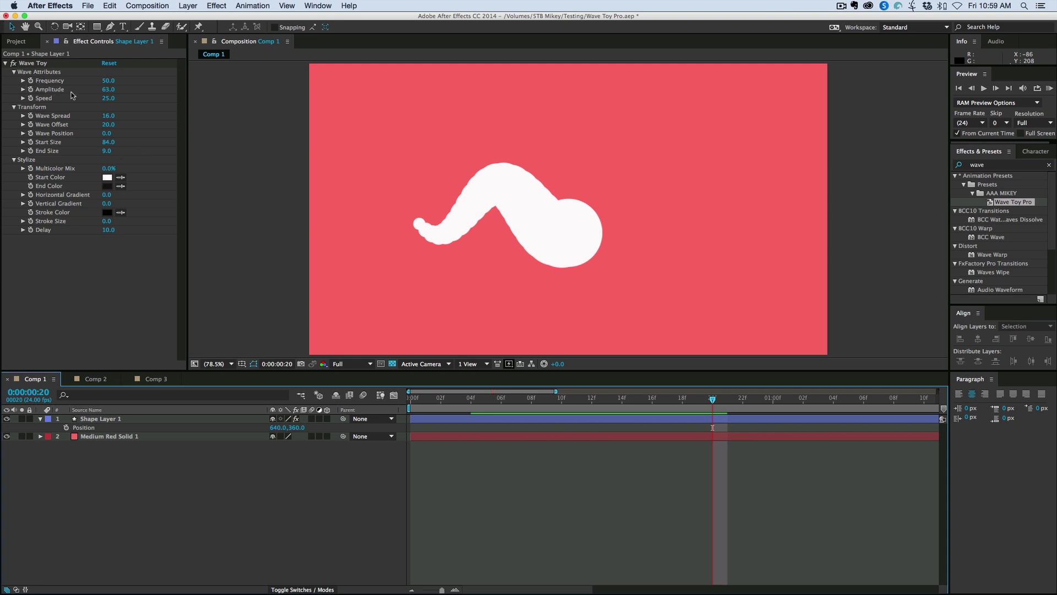
Step: Keyframe Frequency from frame 06, trying 100 the next frame, then back to 50
key(j)
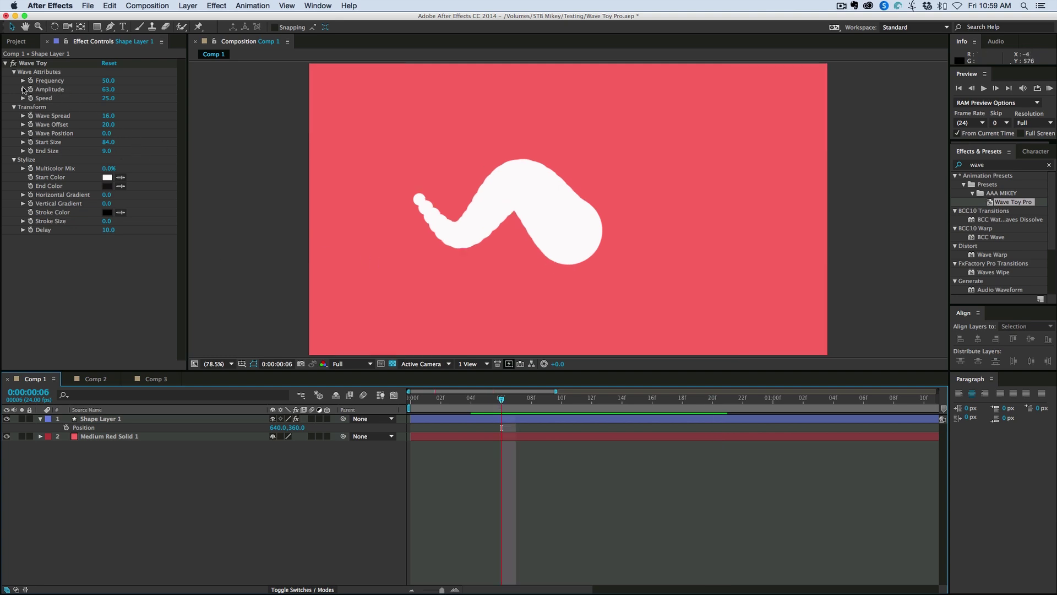
click(29, 81)
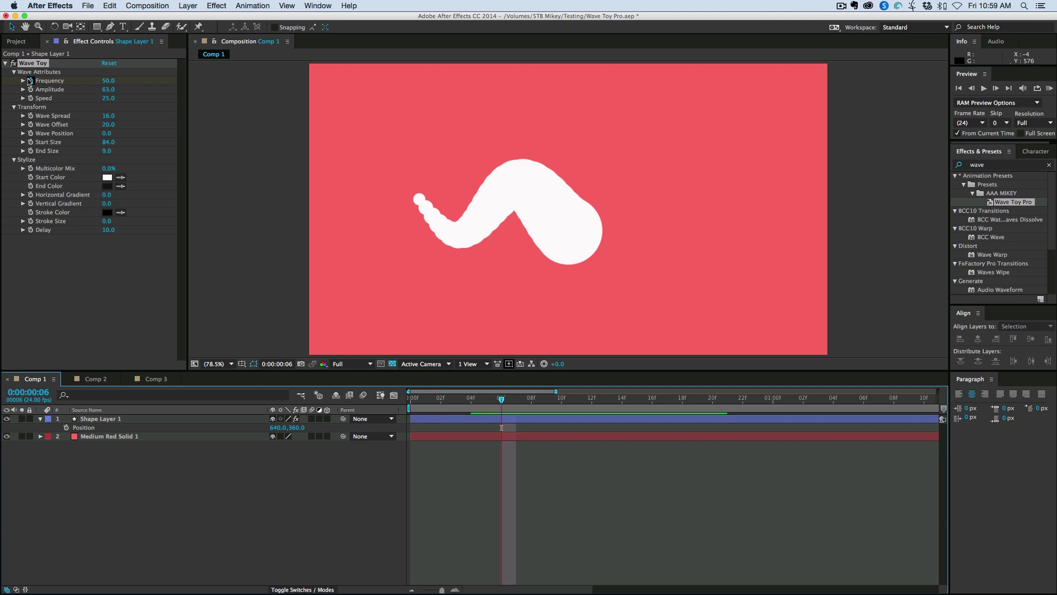
key(Page_Down)
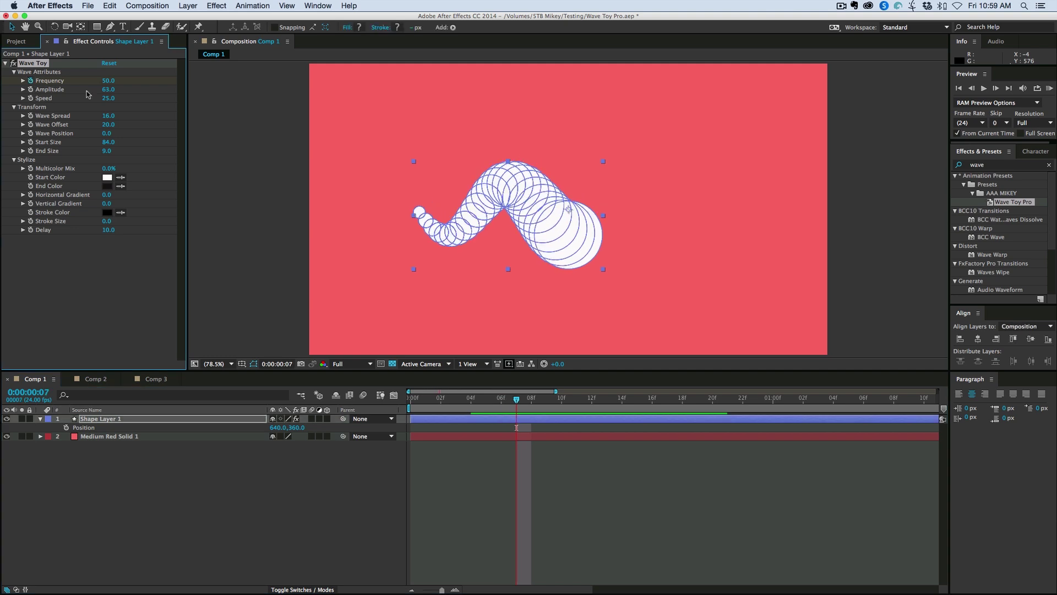
click(105, 83)
text(100)
key(Return)
key(space)
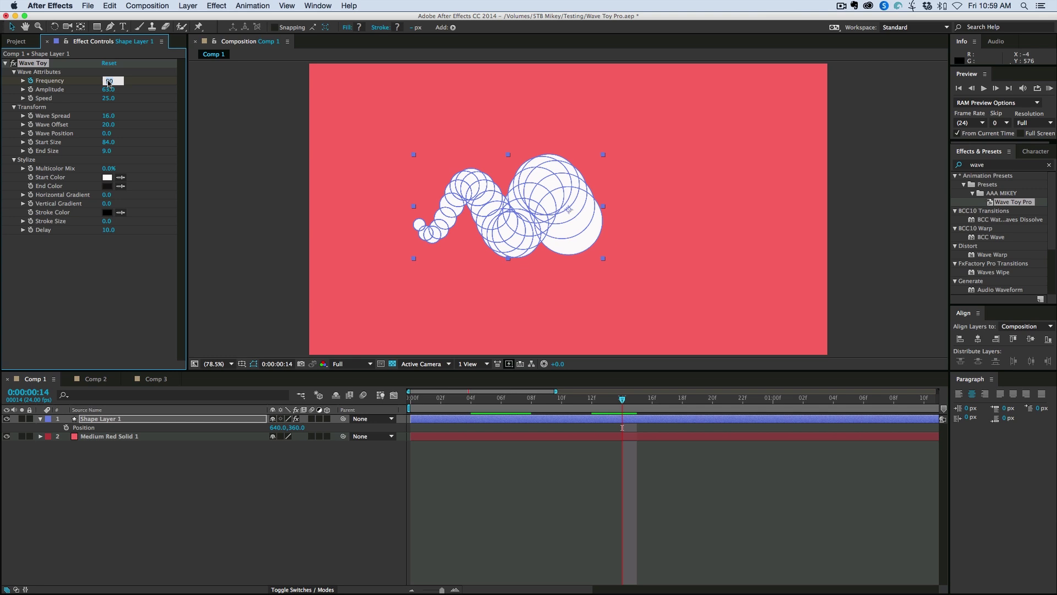
key(Return)
Step: Reduce Start Size from 84 to 31 and preview the smoother ribbon
click(471, 279)
click(449, 401)
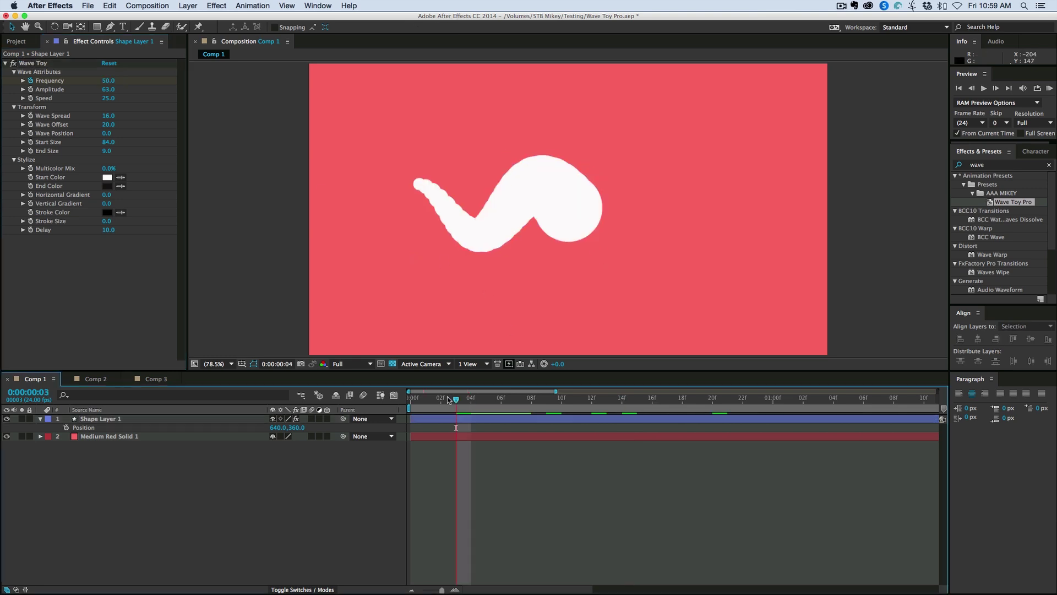
key(space)
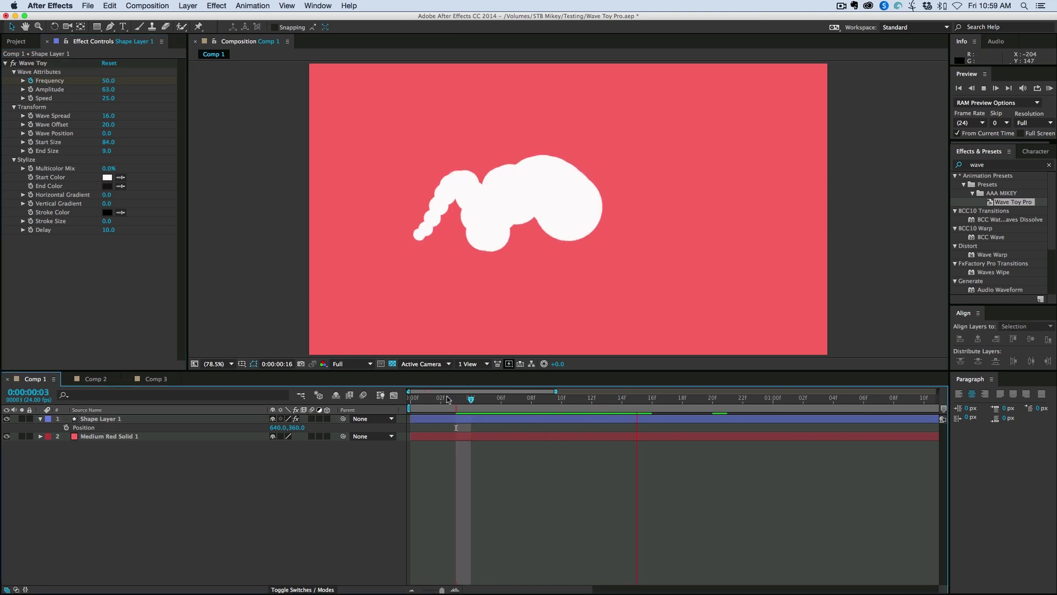
key(space)
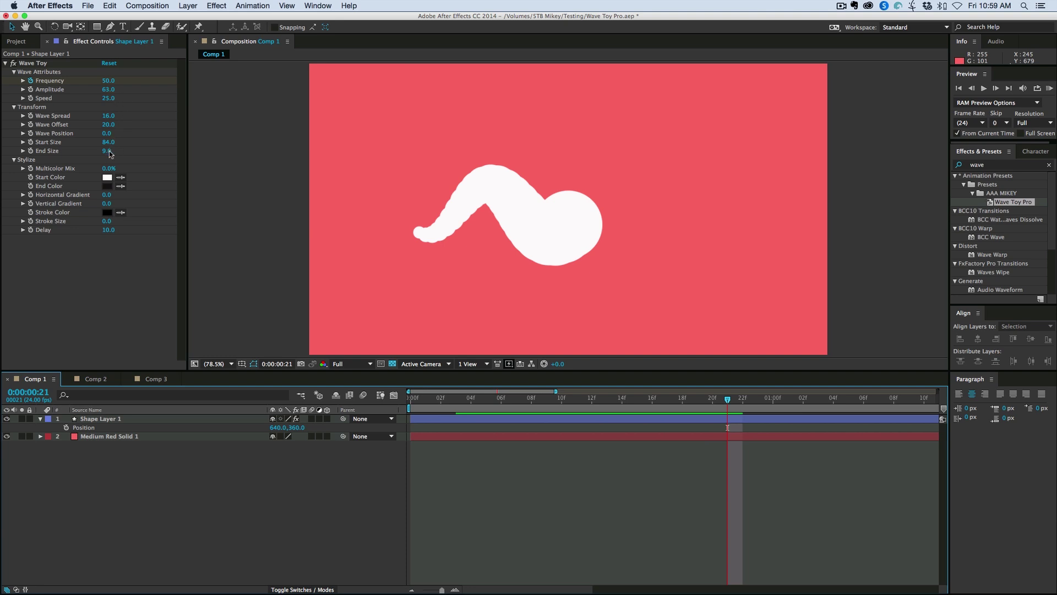
drag(100, 143, 78, 142)
click(486, 400)
key(space)
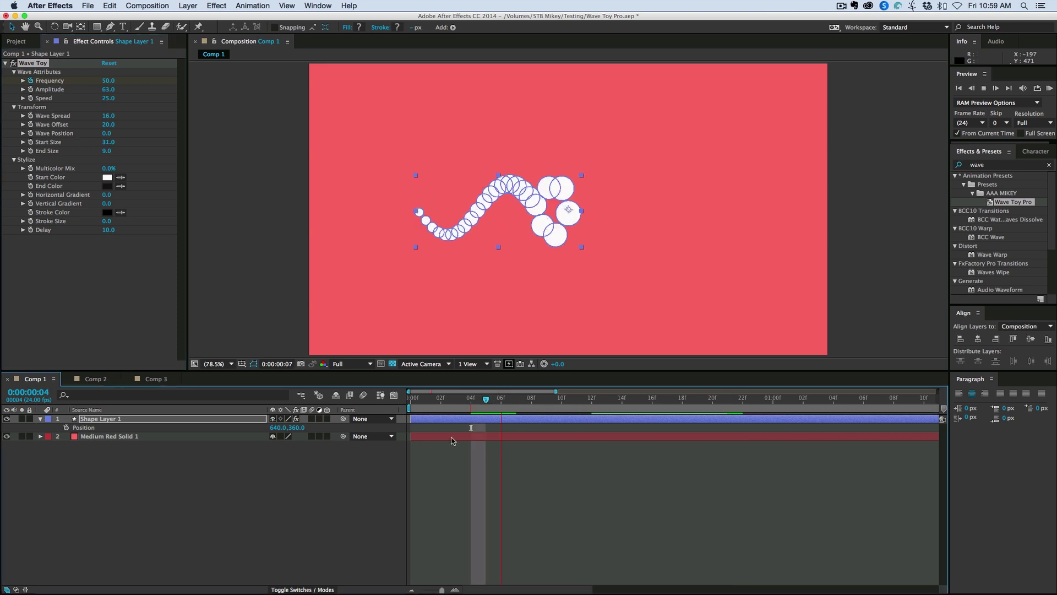
key(space)
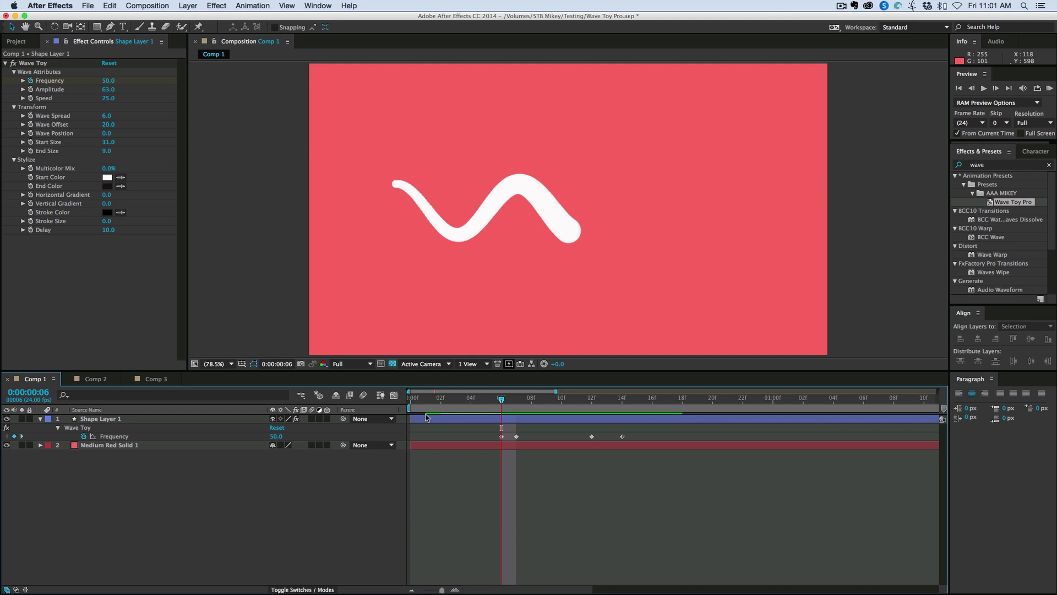
Step: Remove the Frequency keyframes and keyframe Amplitude 63, 344, then 63 across frames 06–14
click(84, 437)
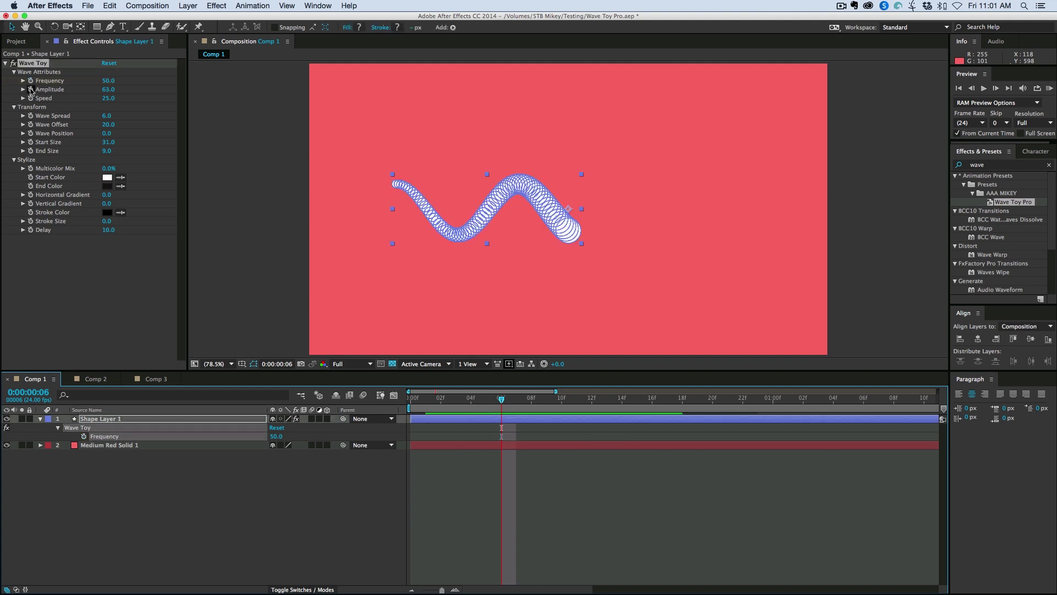
click(38, 90)
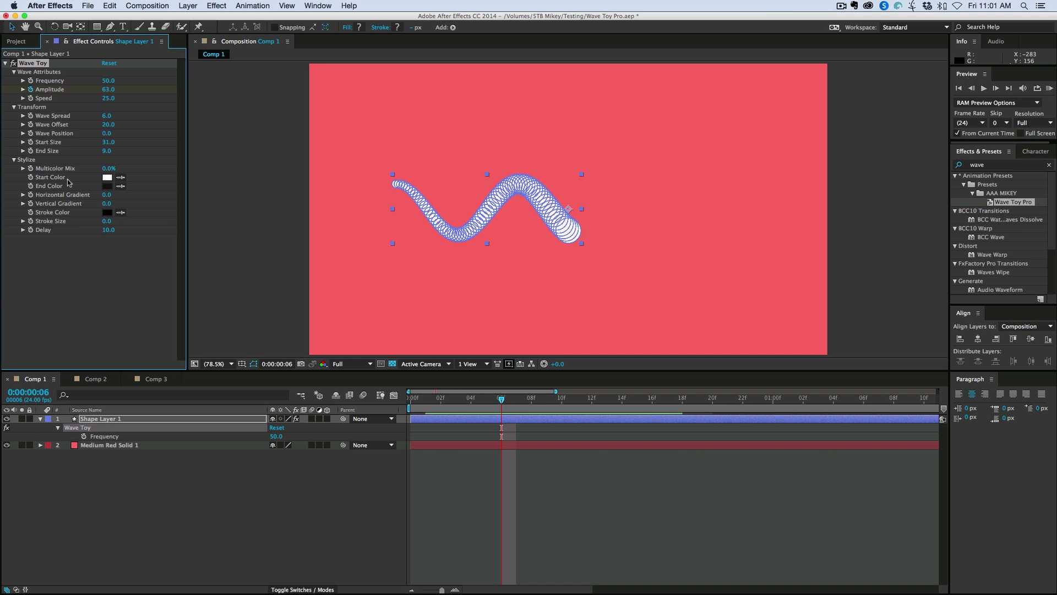
click(31, 89)
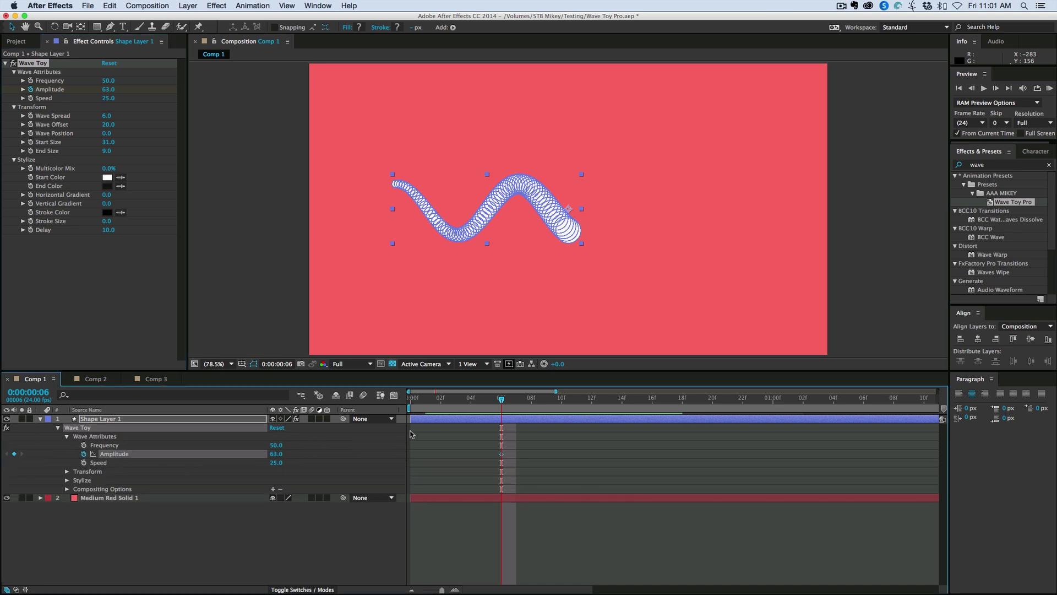
key(Page_Down)
key(Page_Down)
key(Page_Down)
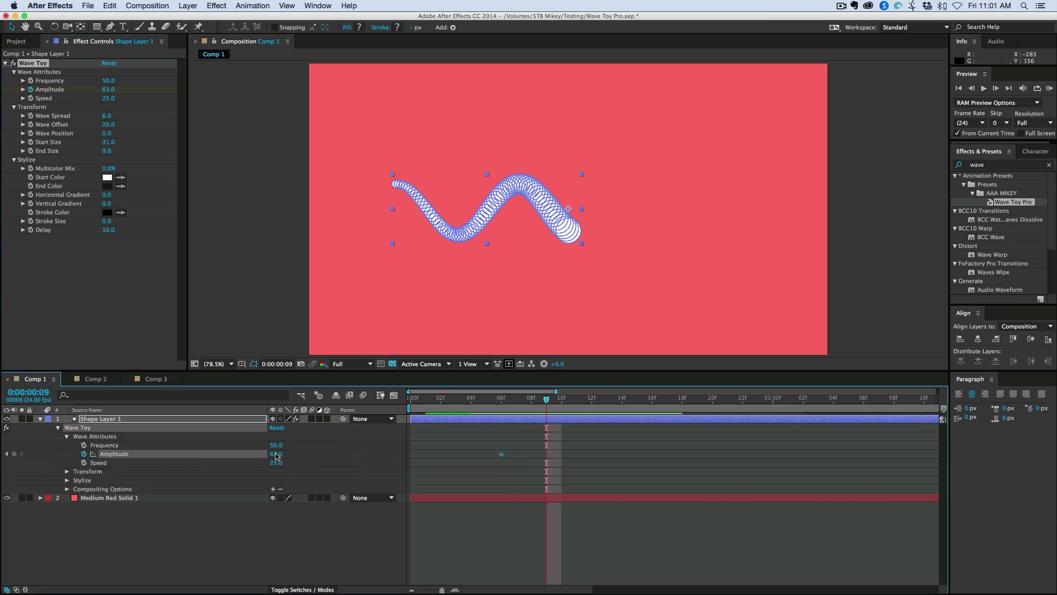
drag(315, 454, 431, 462)
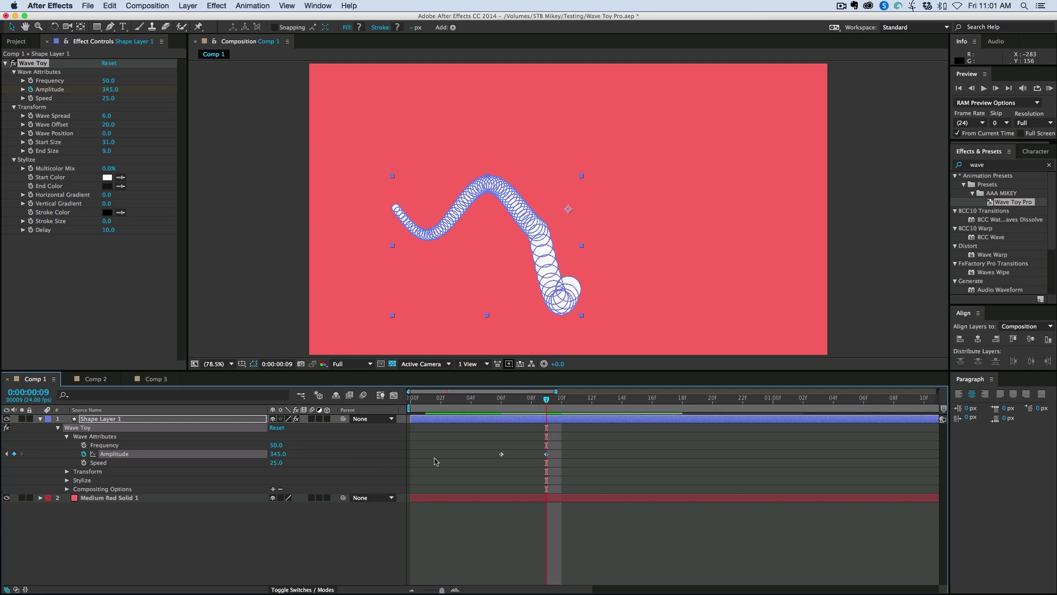
key(Page_Down)
key(Page_Down)
key(Page_Down)
key(Page_Down)
key(Page_Down)
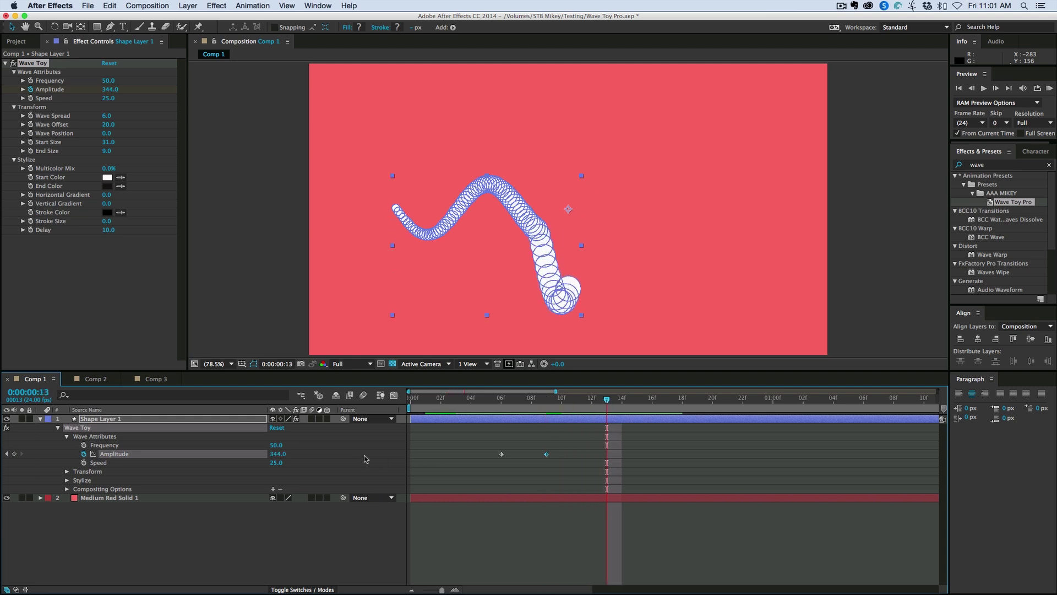
click(278, 455)
key(Return)
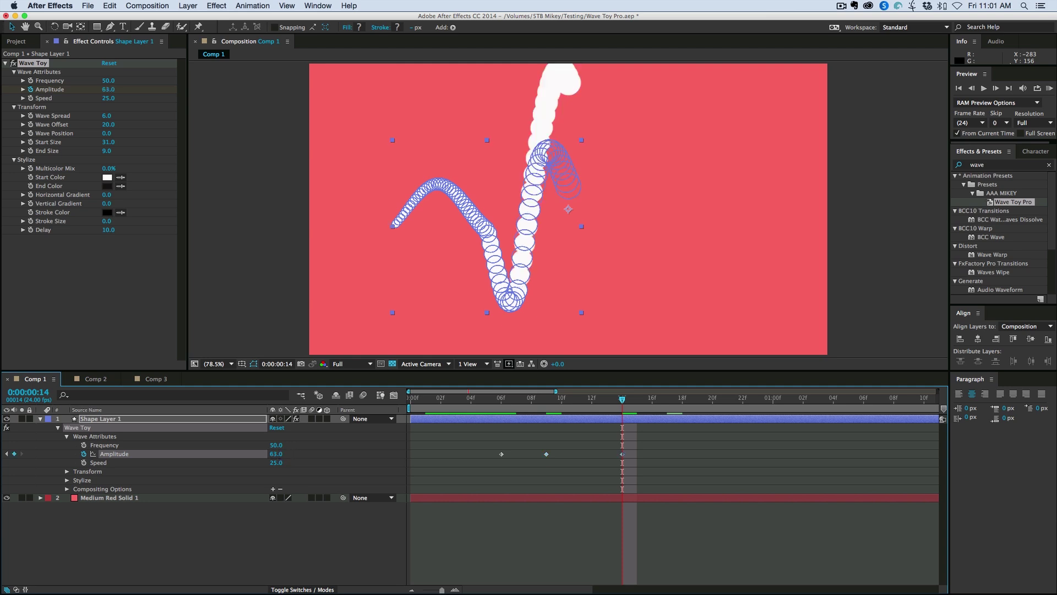
Step: Preview the amplitude spike from ten frames earlier and from the start
key(shift+Page_Up)
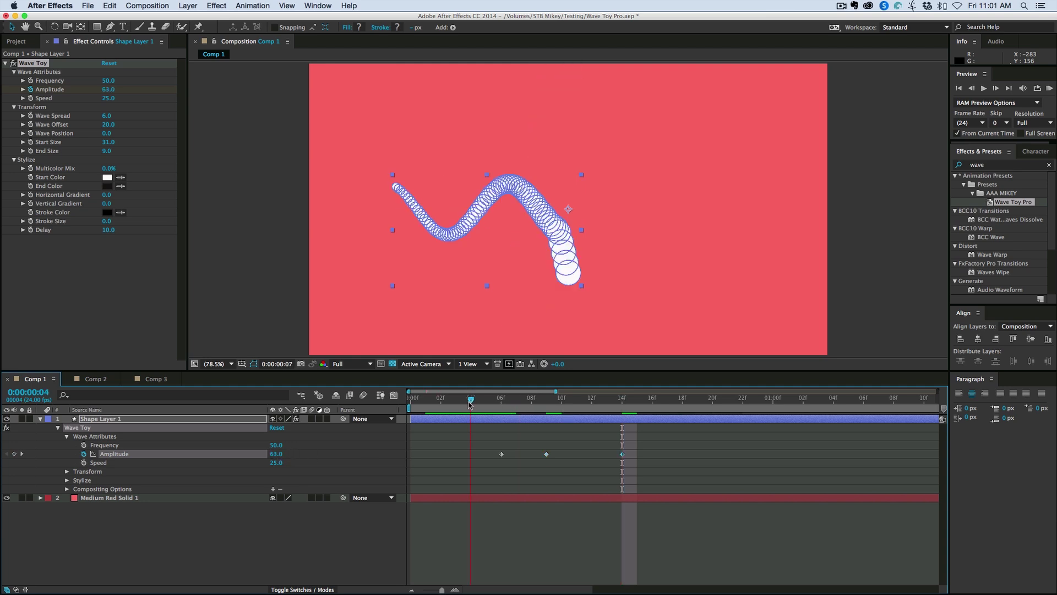
key(space)
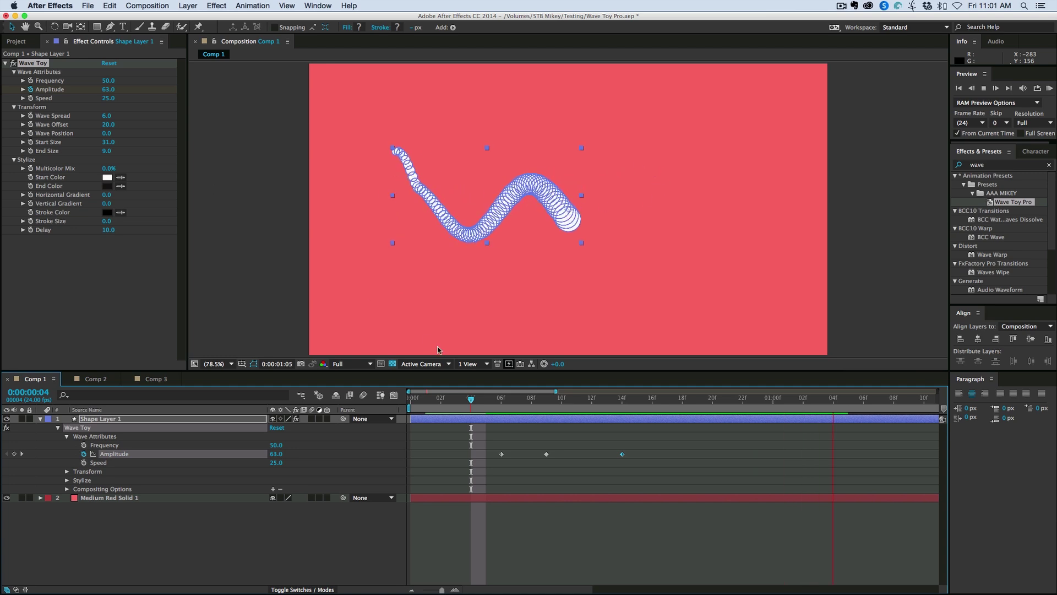
key(space)
key(Home)
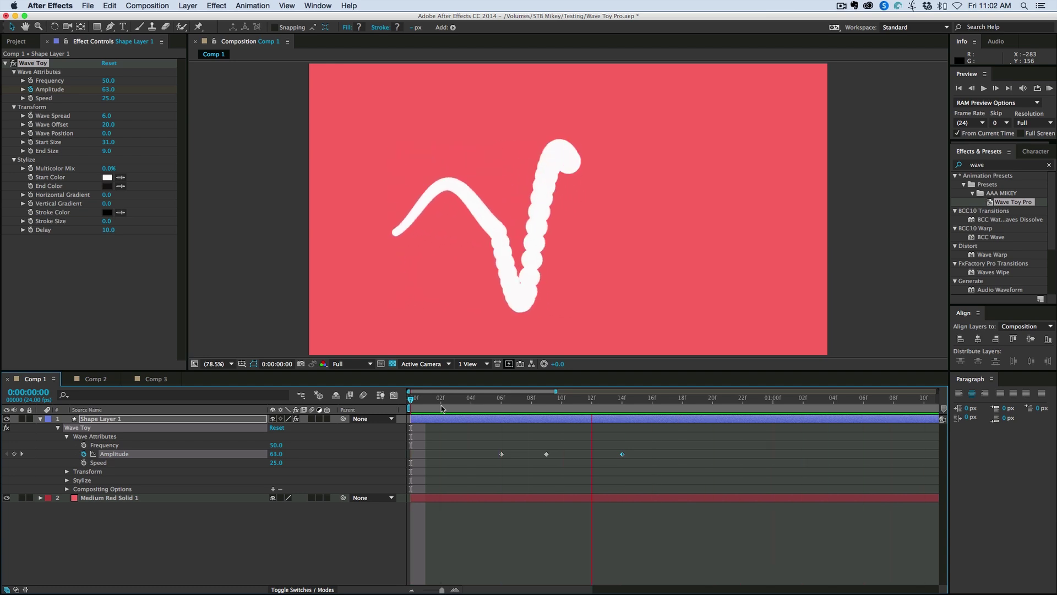
key(space)
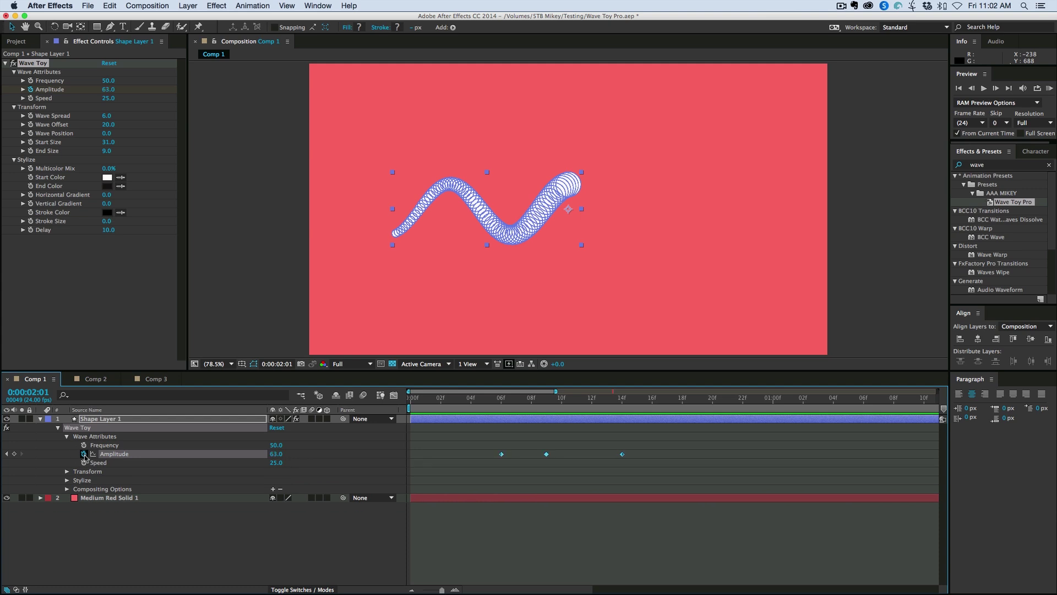
Step: Remove the Amplitude keyframes and set Frequency, Amplitude and Wave Spread each to 0
click(84, 454)
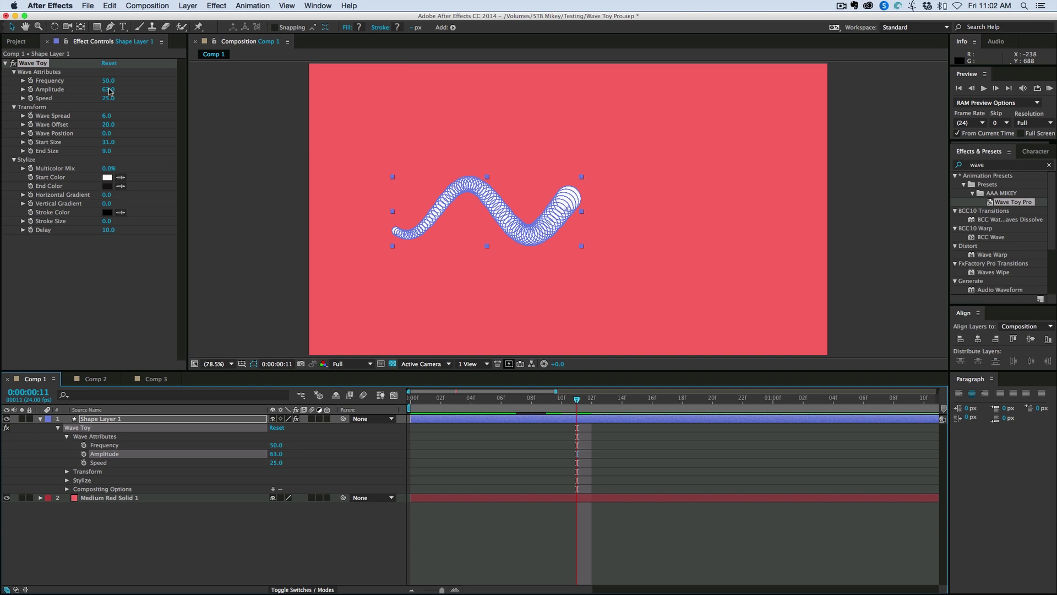
click(127, 83)
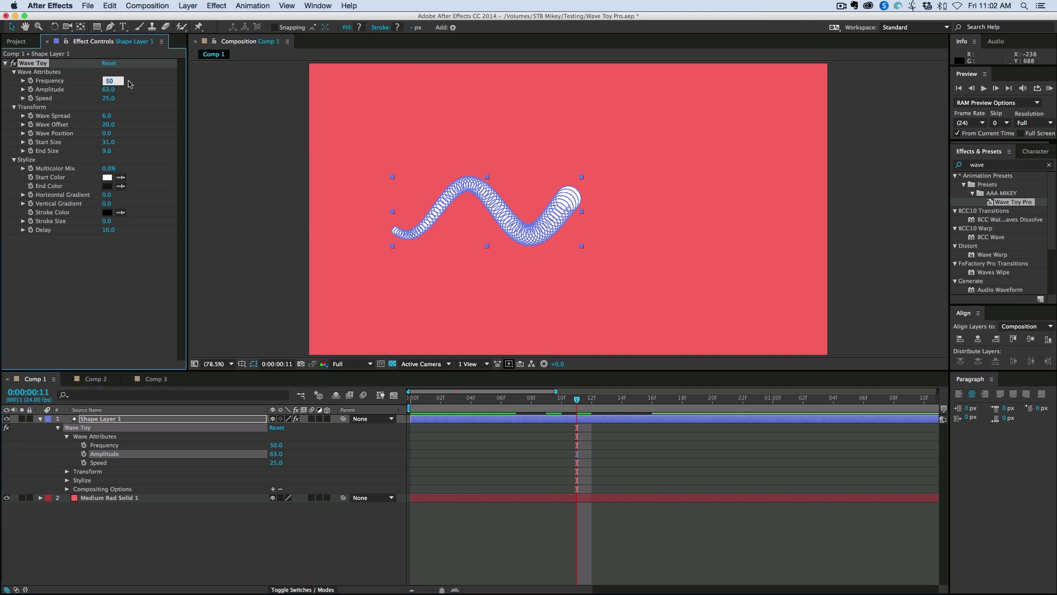
key(Tab)
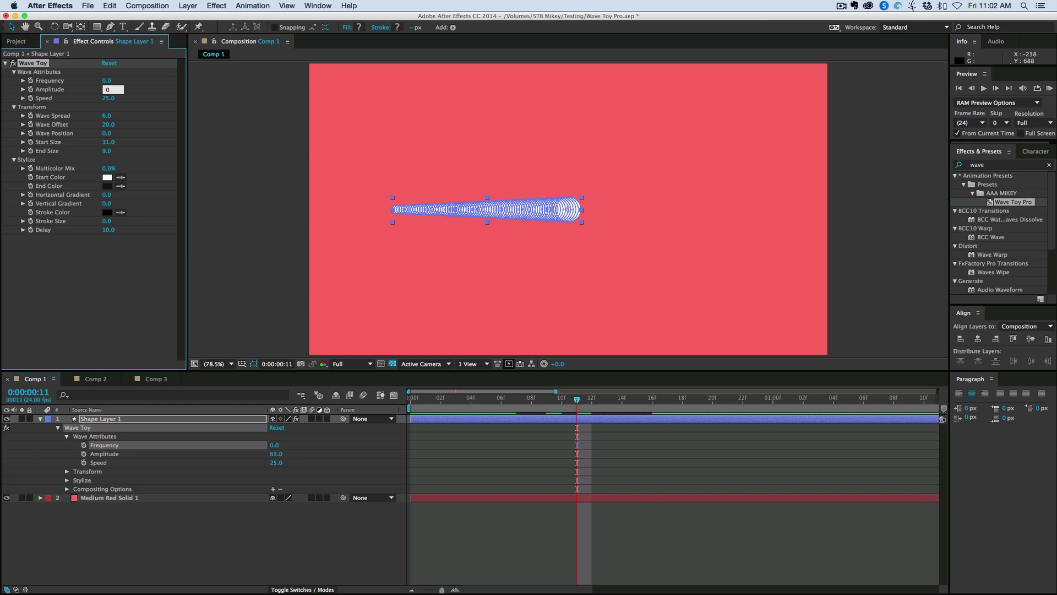
click(108, 115)
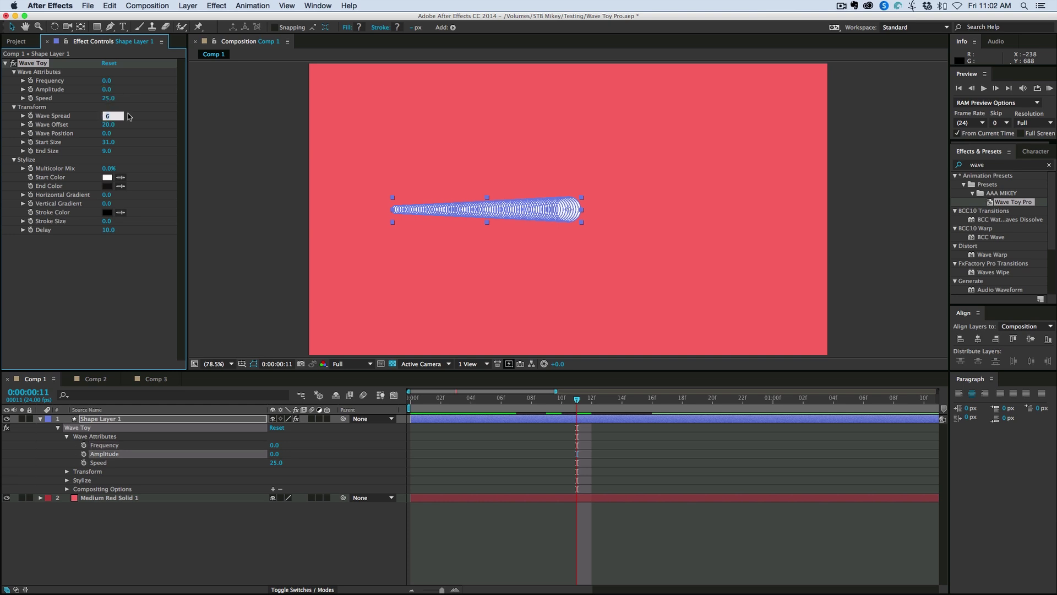
key(Return)
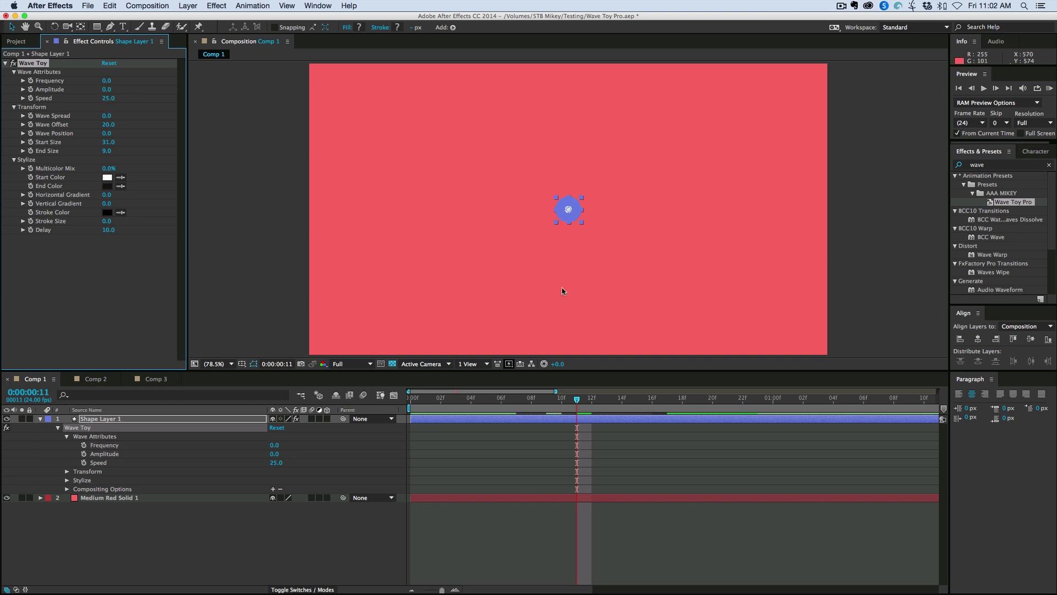
click(562, 287)
Step: At frame 6, start Position keyframing and move the shape right and slightly up
drag(526, 405, 501, 405)
click(485, 420)
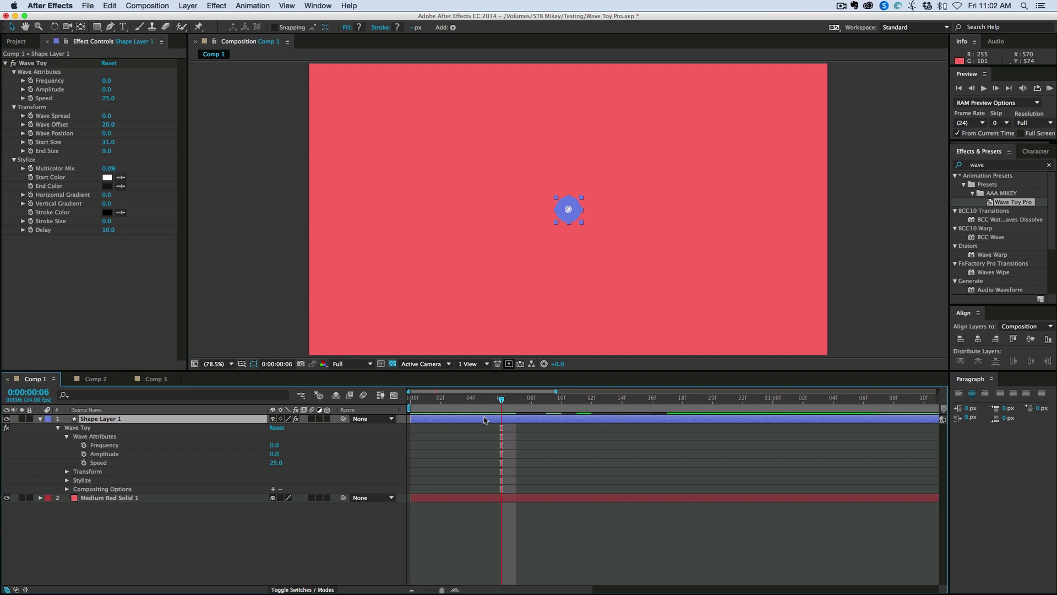
key(p)
click(66, 428)
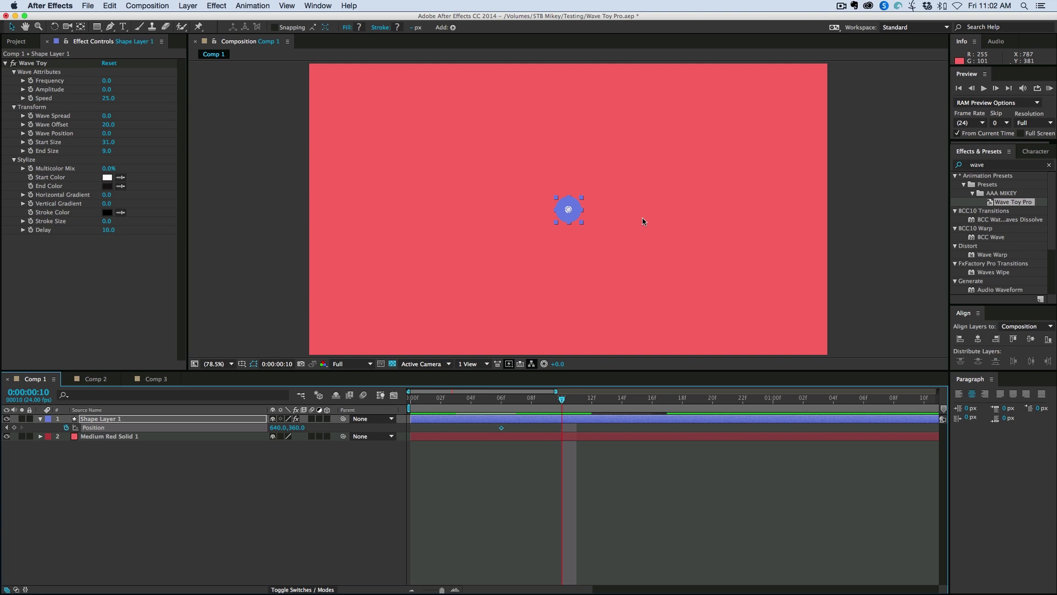
drag(681, 222, 745, 210)
click(33, 63)
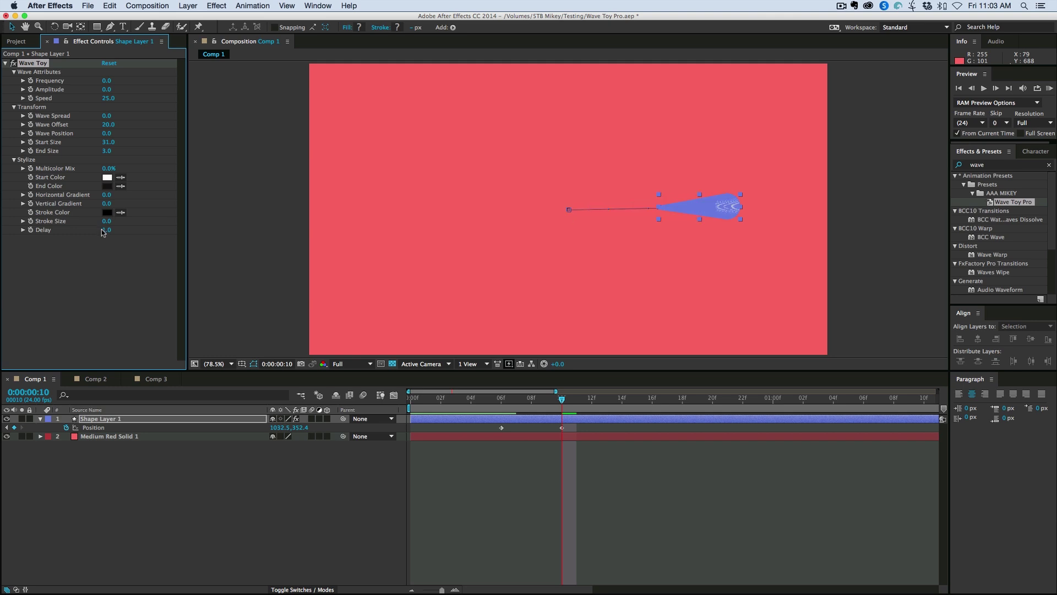
click(617, 476)
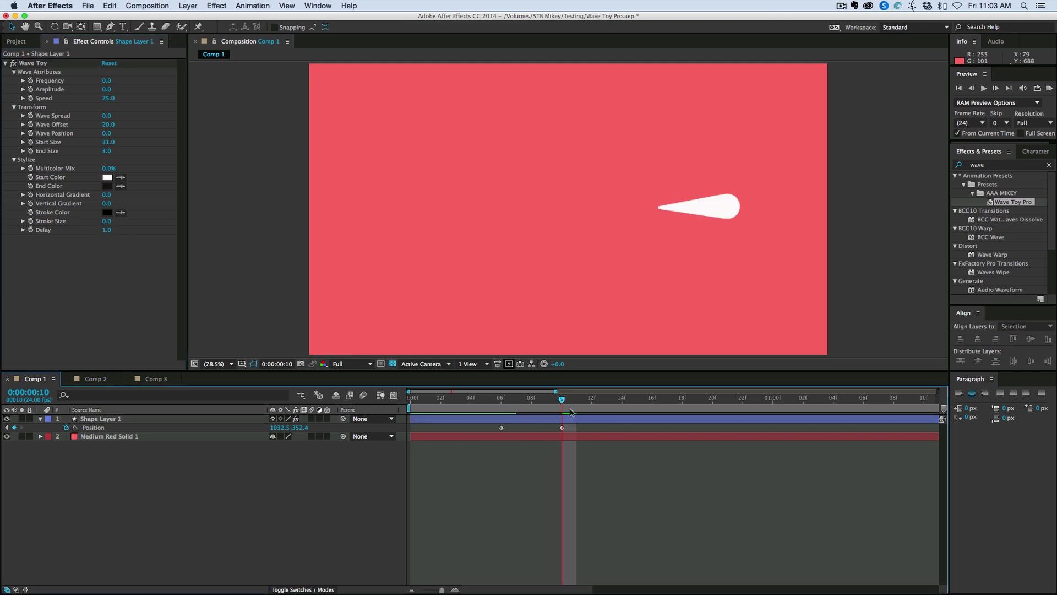
Step: Add Position keyframes from frame 14 onward, swinging the shape up and left of centre
click(622, 397)
click(14, 427)
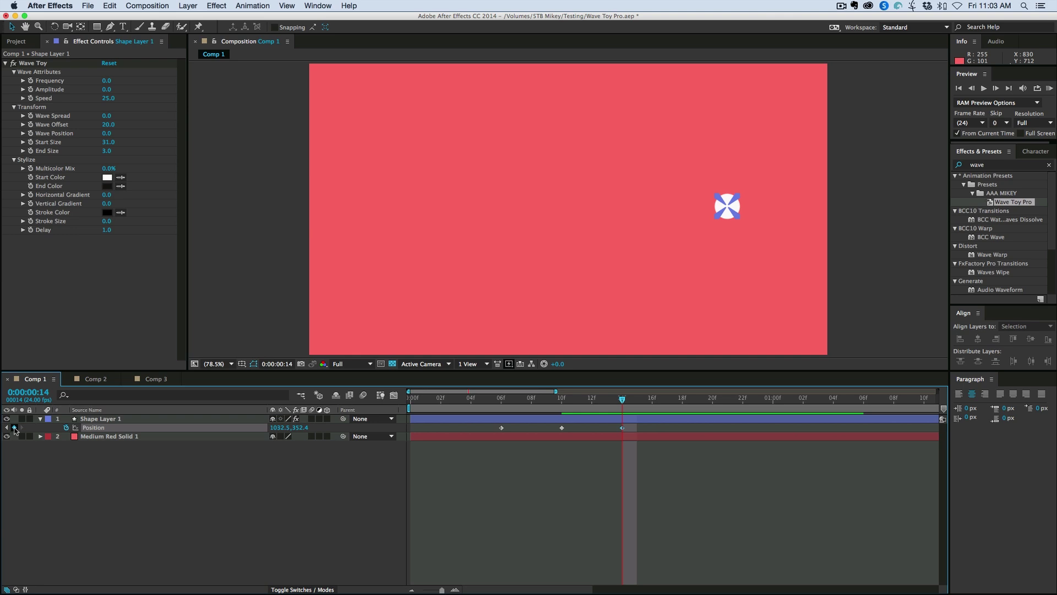
key(Page_Down)
key(Page_Down)
key(Page_Down)
key(Page_Down)
key(Page_Down)
drag(727, 206, 485, 225)
key(Page_Down)
key(Page_Down)
key(Page_Down)
key(Page_Down)
key(Page_Down)
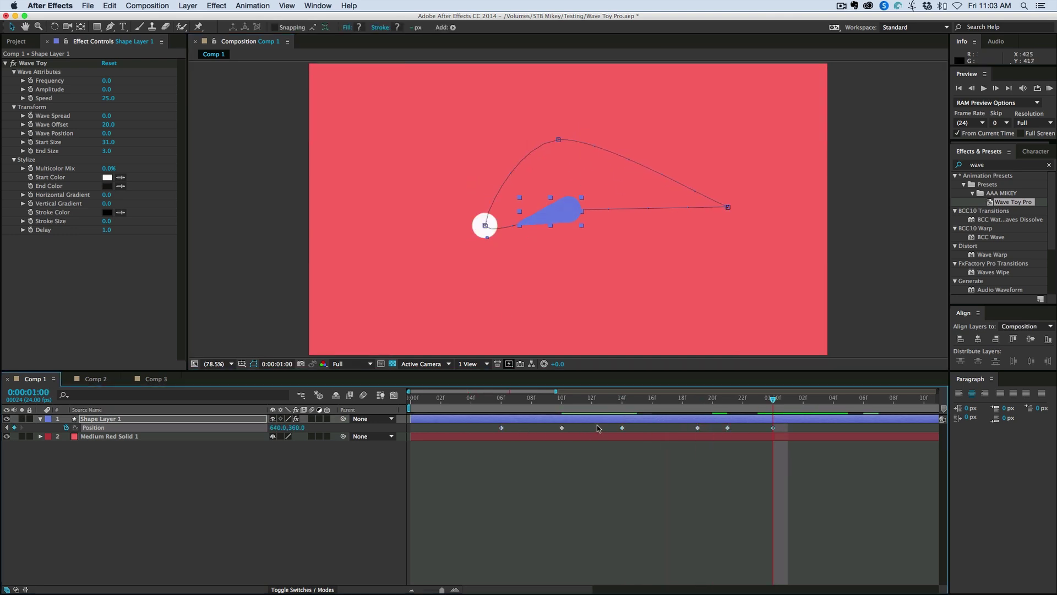
click(588, 471)
Step: Trim the composition to the work area and RAM preview the position animation
key(Home)
key(minus)
right_click(570, 409)
click(570, 432)
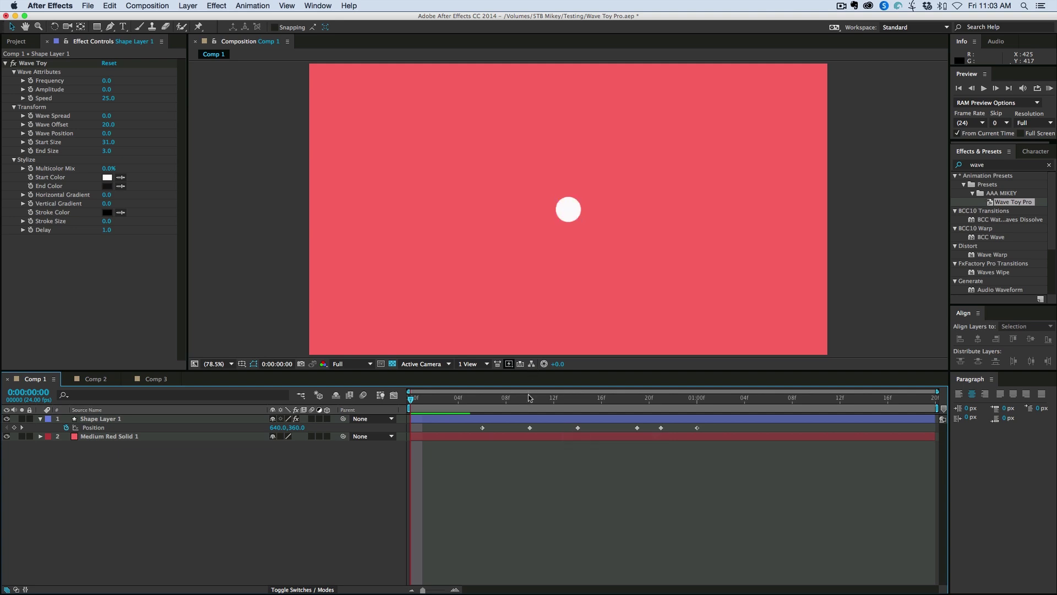
key(KP_0)
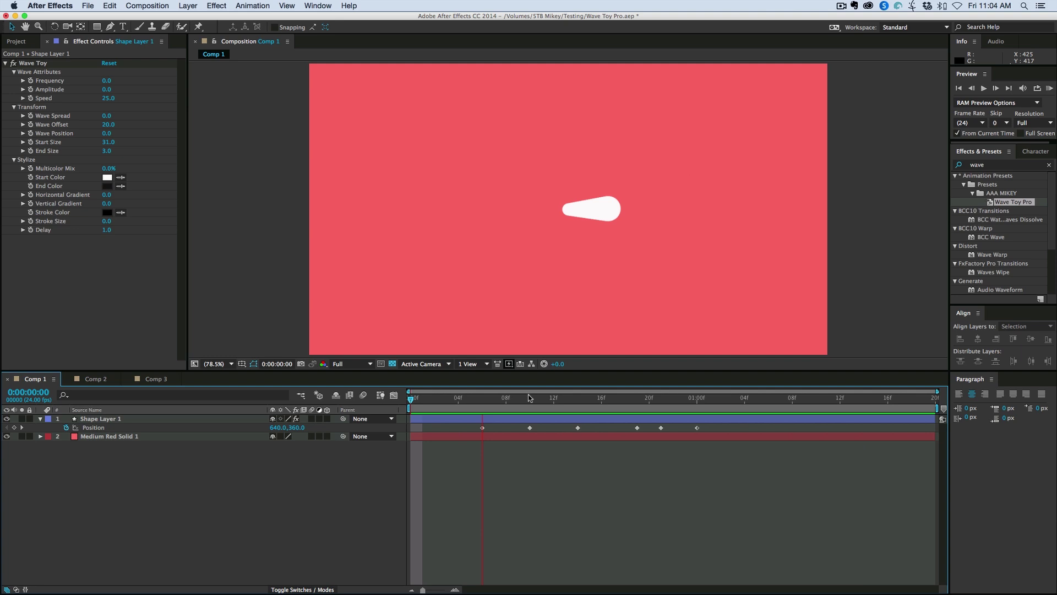
Step: Delete Duplicate Me 26 through Duplicate Me 9 from the shape layer's Contents
key(space)
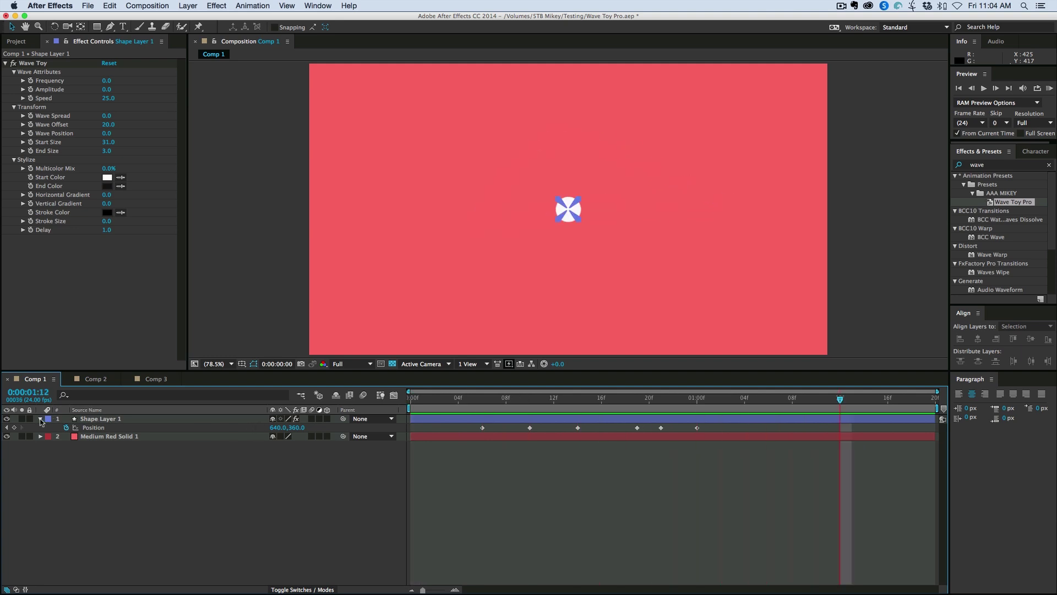
click(41, 420)
click(41, 419)
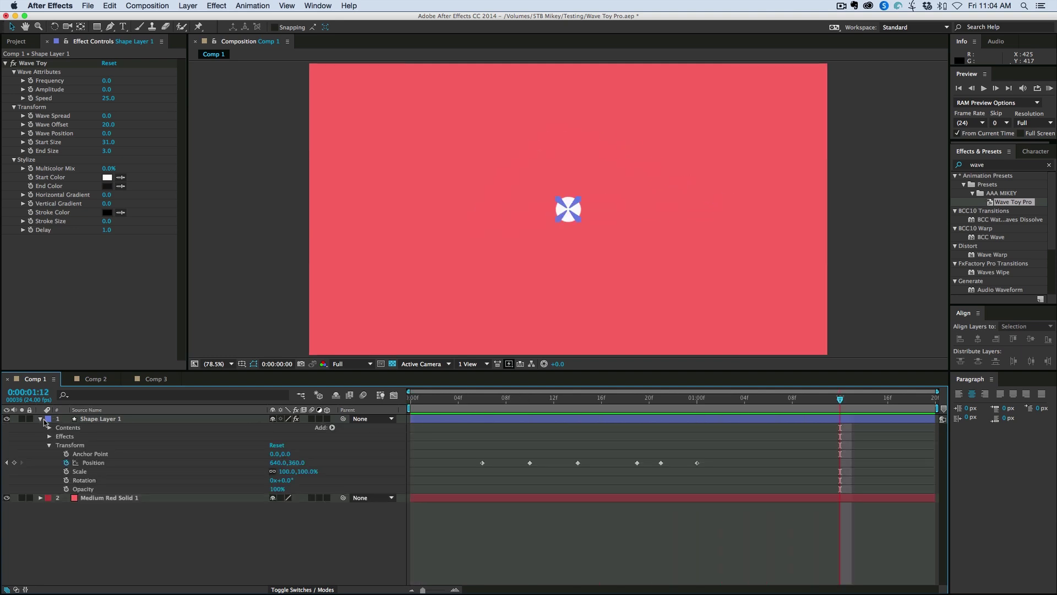
click(50, 446)
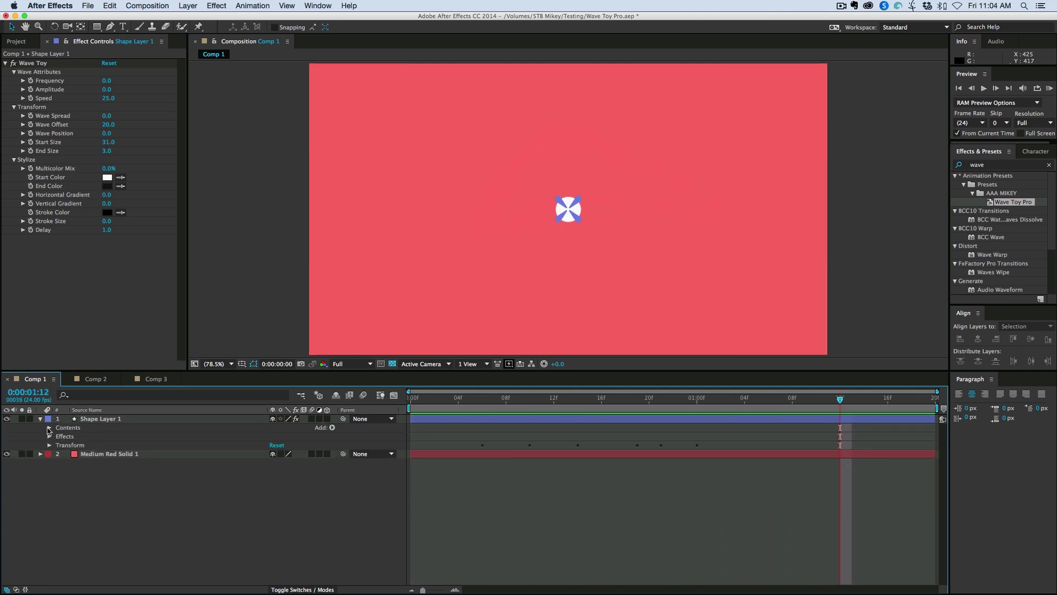
click(82, 437)
scroll(114, 457, down, 5)
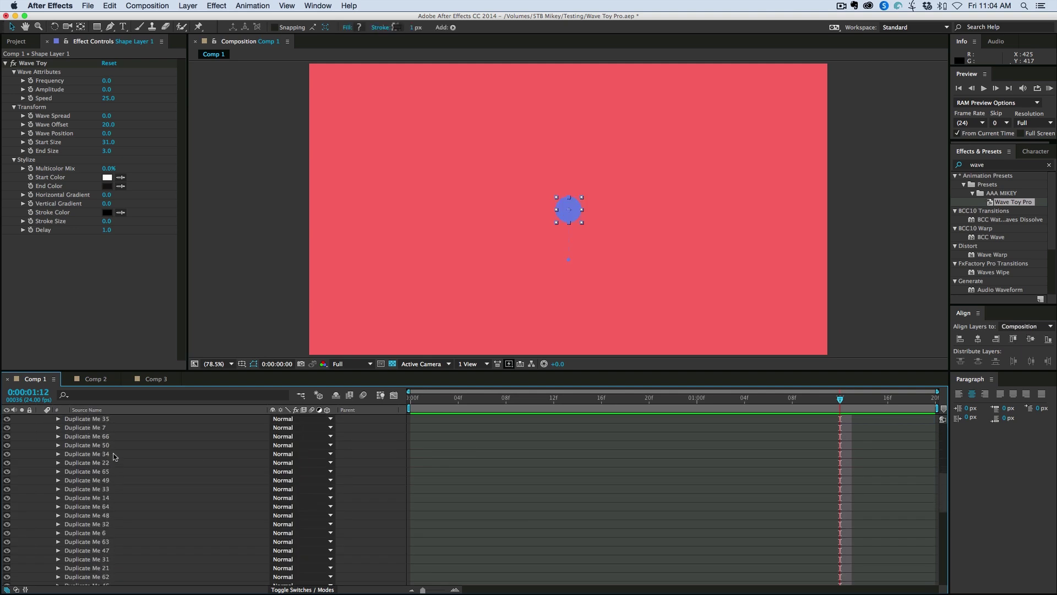
scroll(114, 456, down, 5)
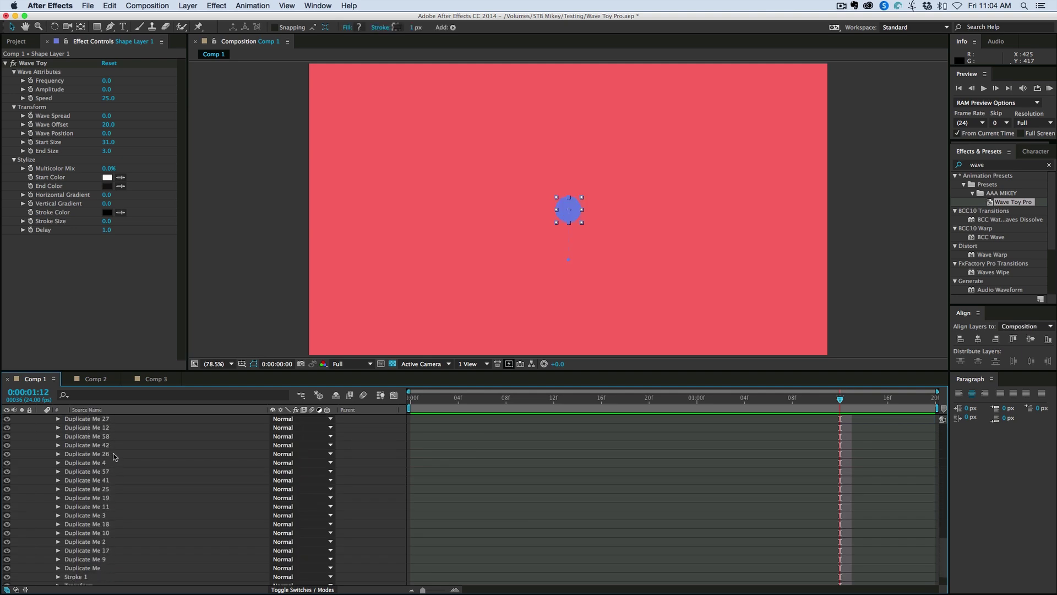
scroll(115, 456, down, 2)
shift+click(86, 528)
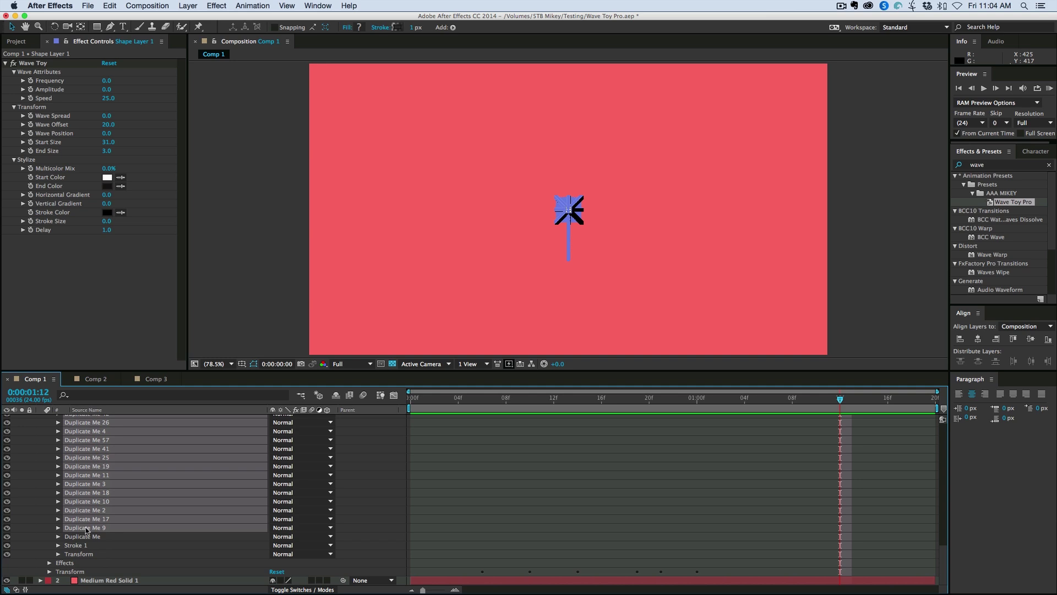
key(Delete)
Step: Set the remaining polygon to 4 points with -10% Outer Roundness to form a diamond
click(58, 436)
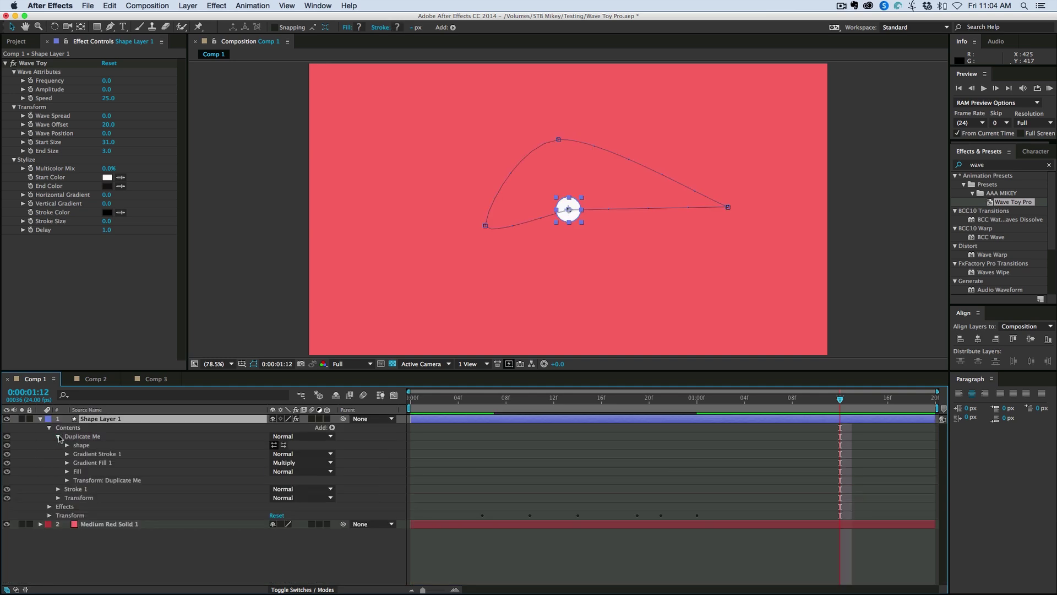
click(67, 445)
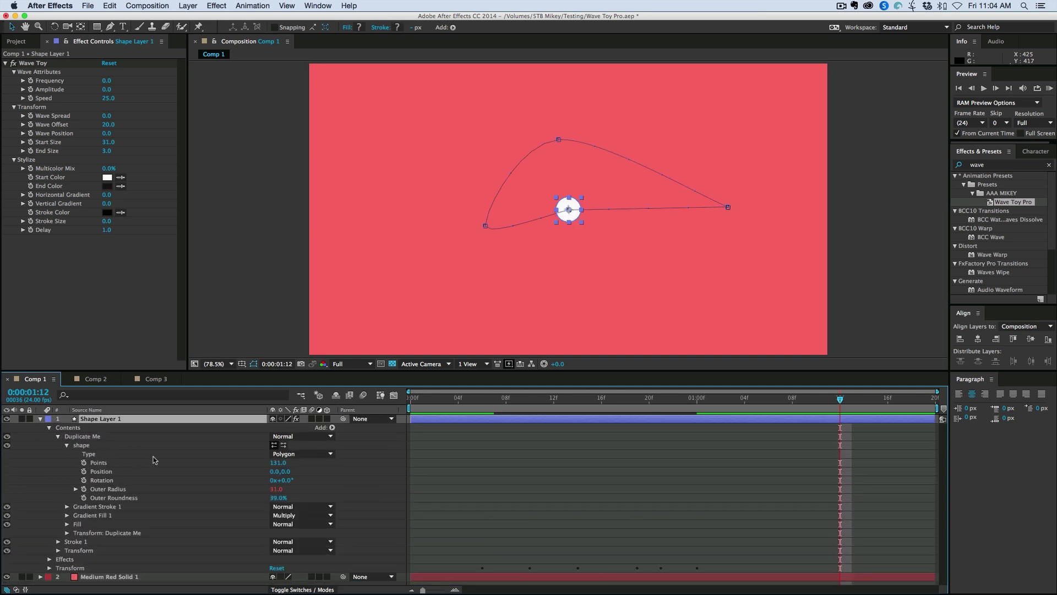
click(601, 484)
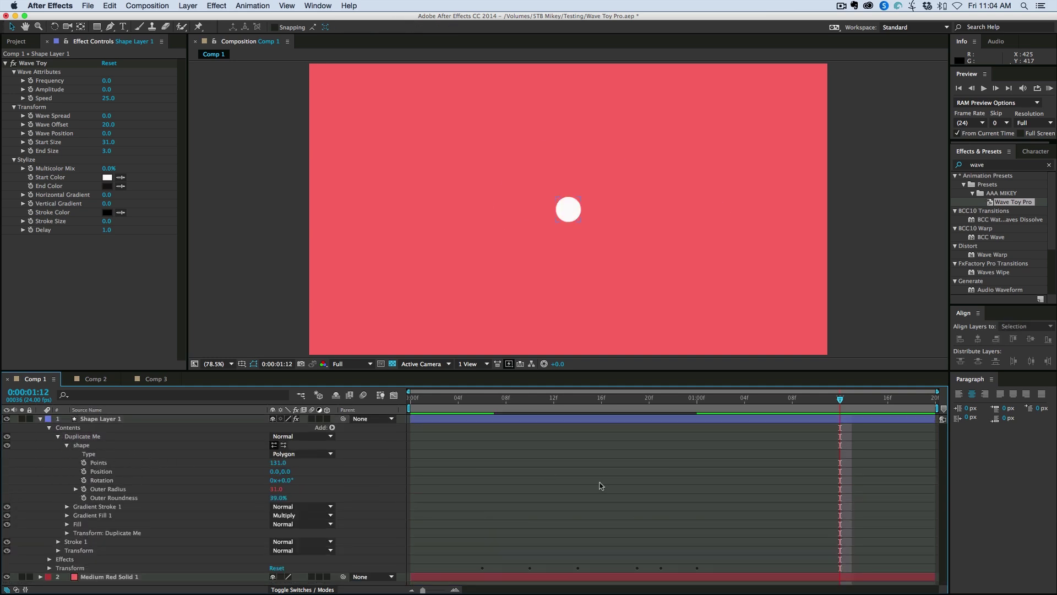
click(318, 457)
click(369, 469)
drag(278, 463, 165, 458)
key(period)
key(period)
key(period)
key(period)
key(period)
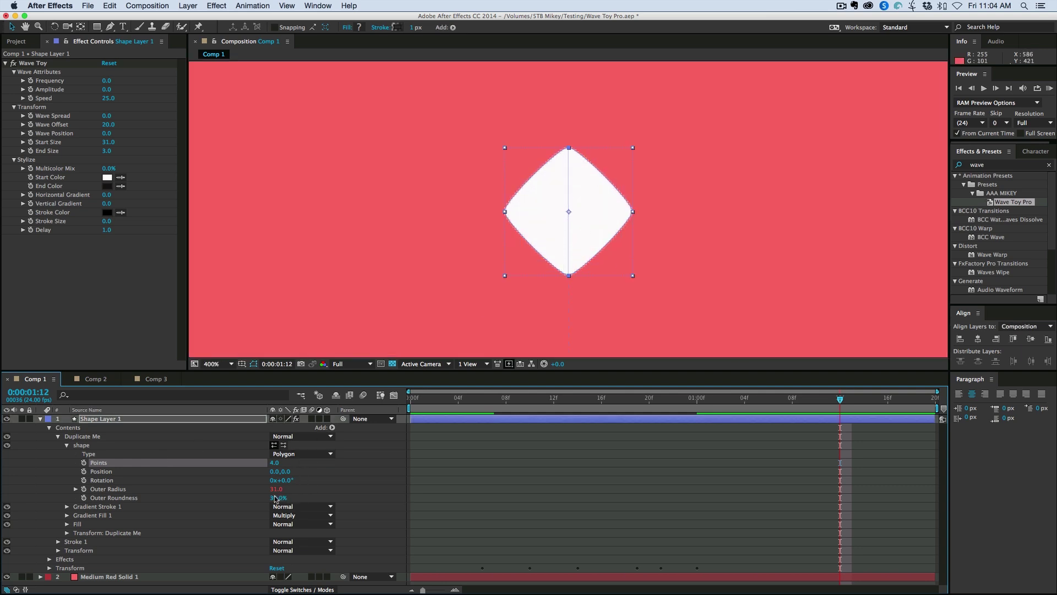
drag(275, 499, 244, 496)
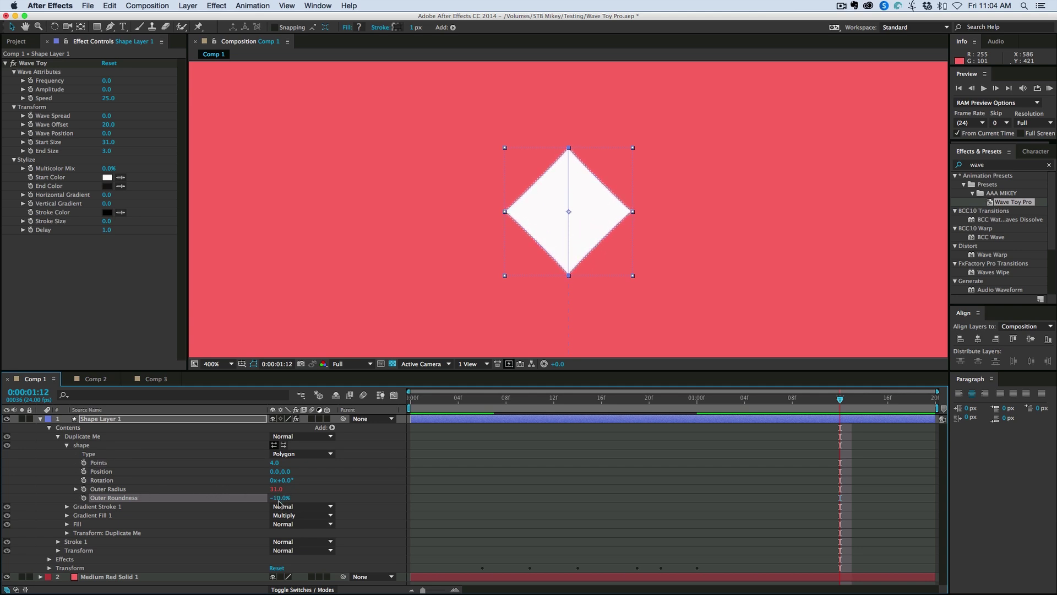
key(comma)
key(comma)
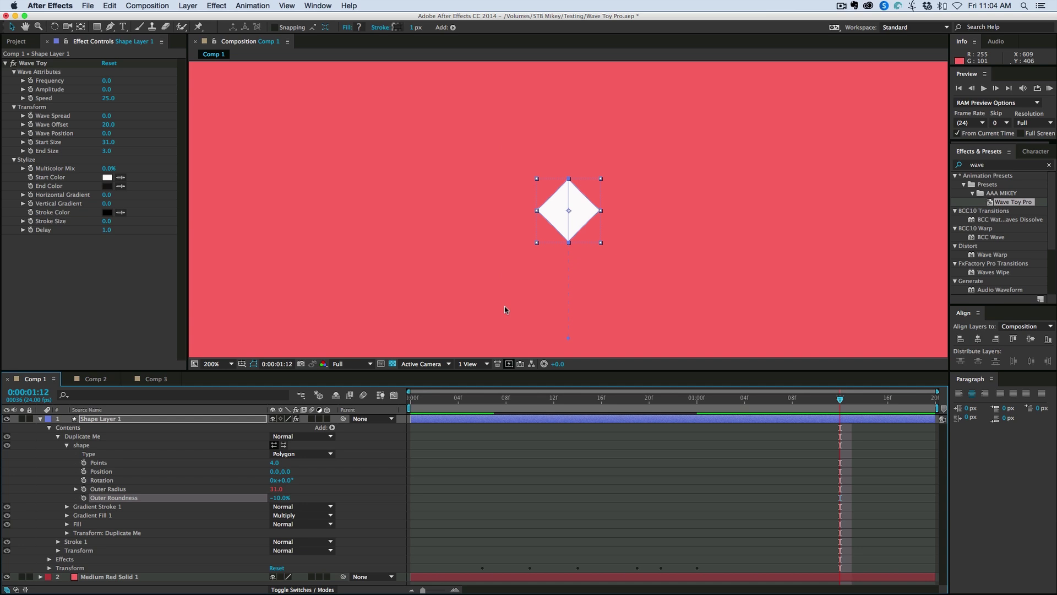
Step: Duplicate the Duplicate Me group several times and play to check the trail
click(86, 436)
key(super+d)
key(super+d)
key(super+d)
key(super+d)
key(super+d)
key(super+d)
key(super+d)
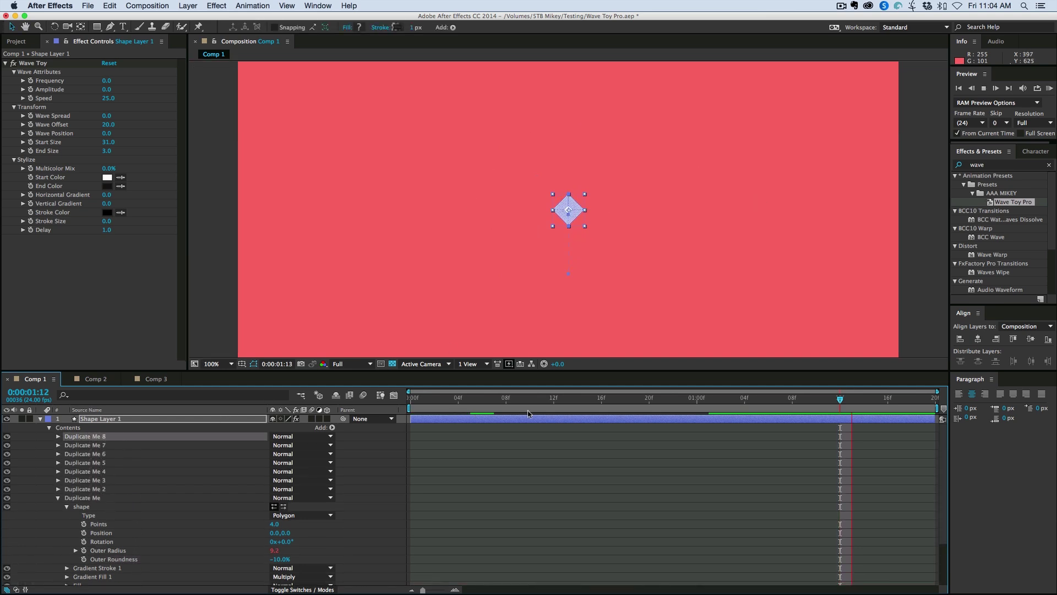
key(space)
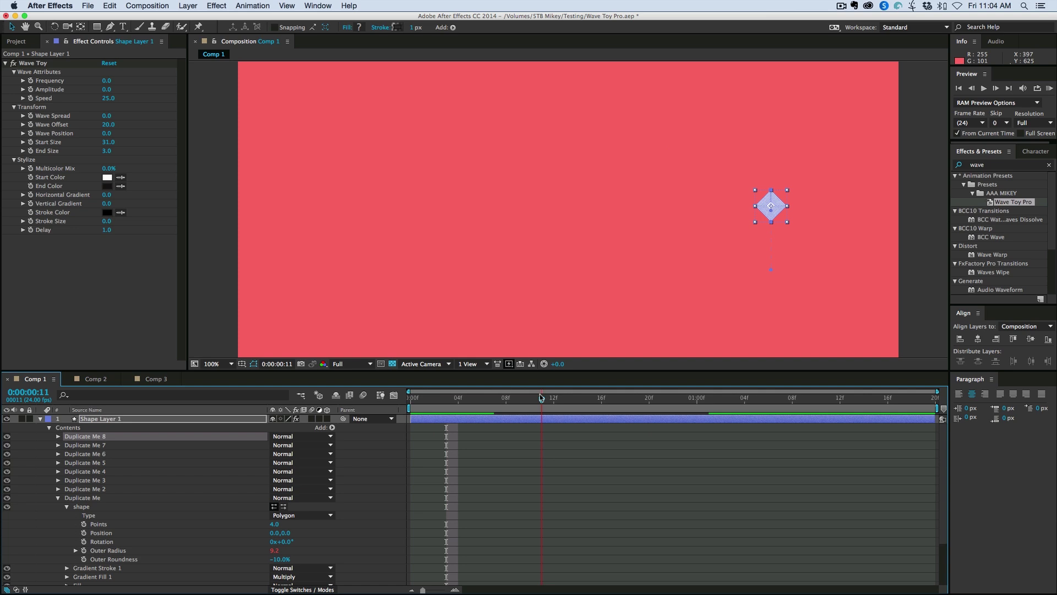
key(space)
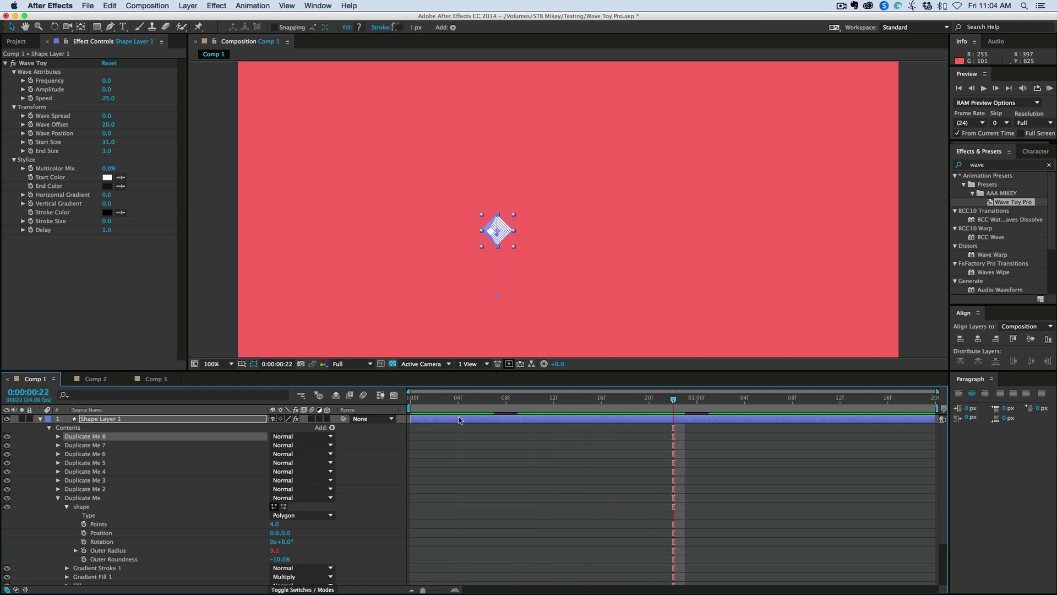
Step: Duplicate Duplicate Me 8 through 2 repeatedly up to Duplicate Me 57, then preview the diamond trail
shift+click(91, 488)
key(super+d)
key(super+d)
key(super+d)
key(super+d)
key(super+d)
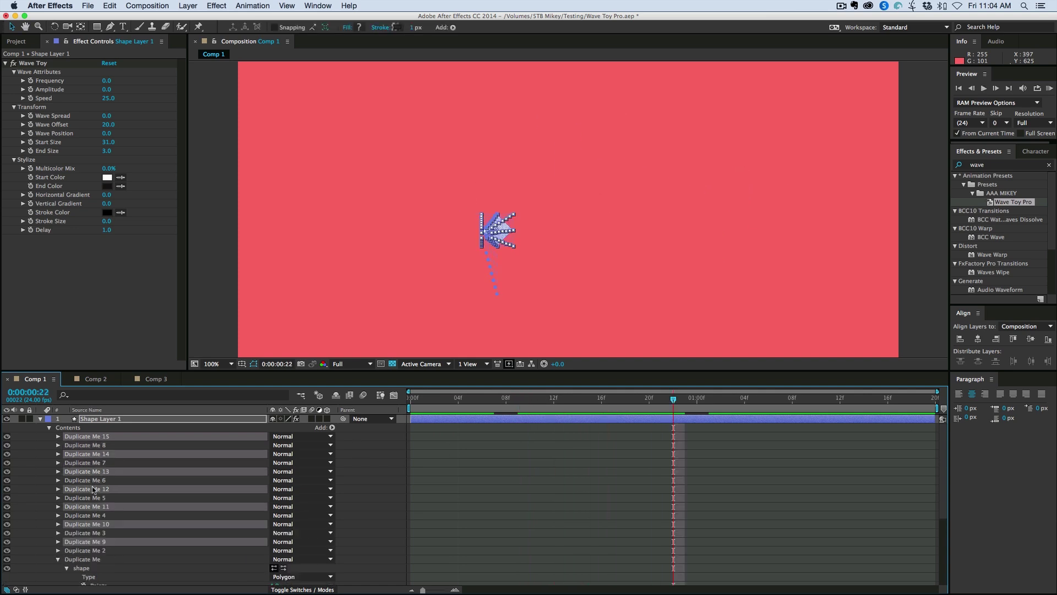
key(super+d)
key(super+d)
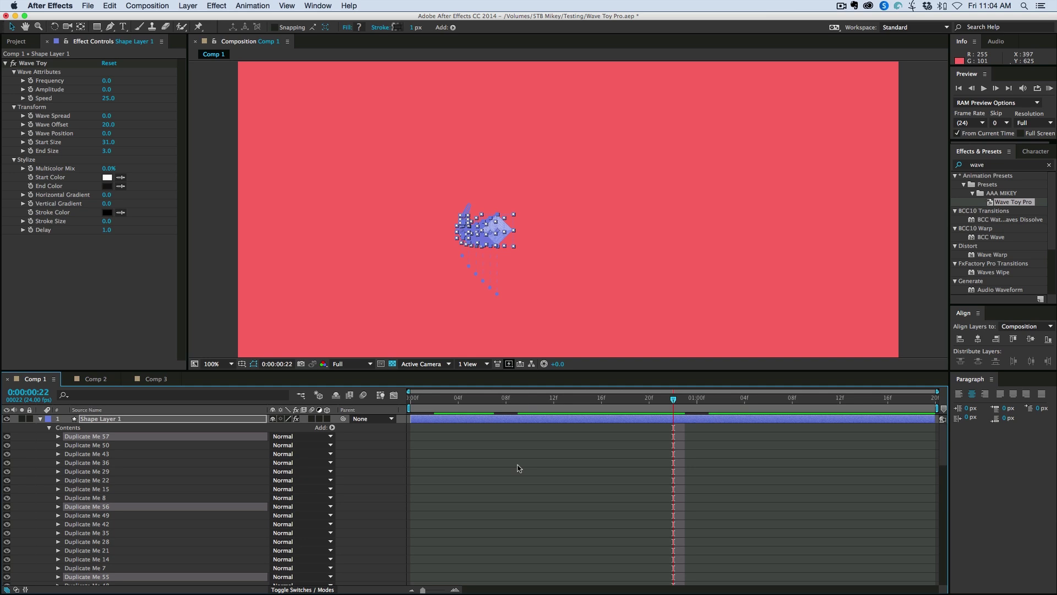
click(517, 466)
key(space)
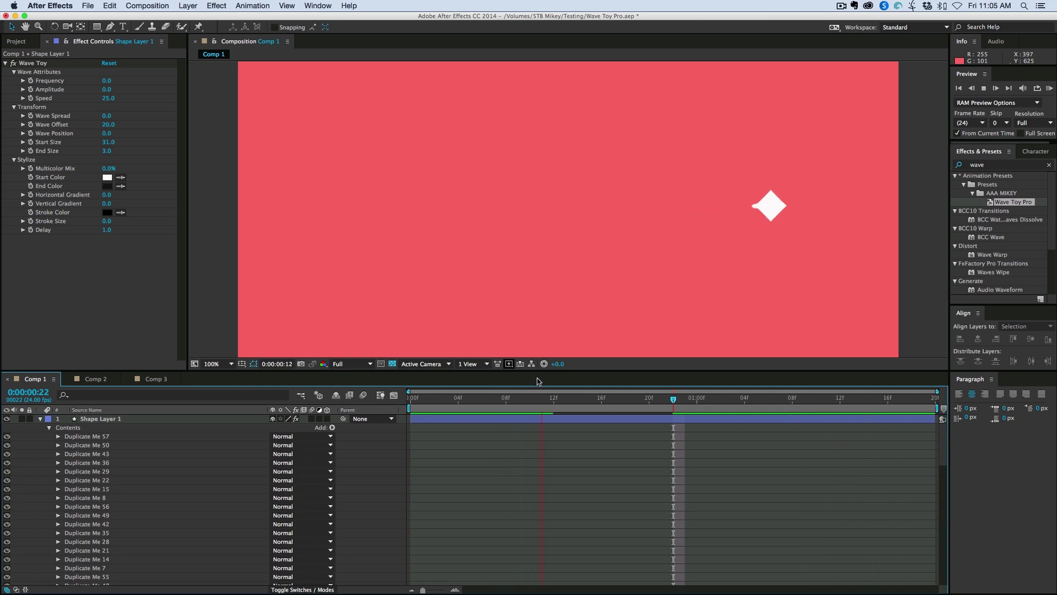
Step: Collapse Contents, play the diamond trail through, and scrub back to frame 1
key(space)
click(40, 420)
click(207, 450)
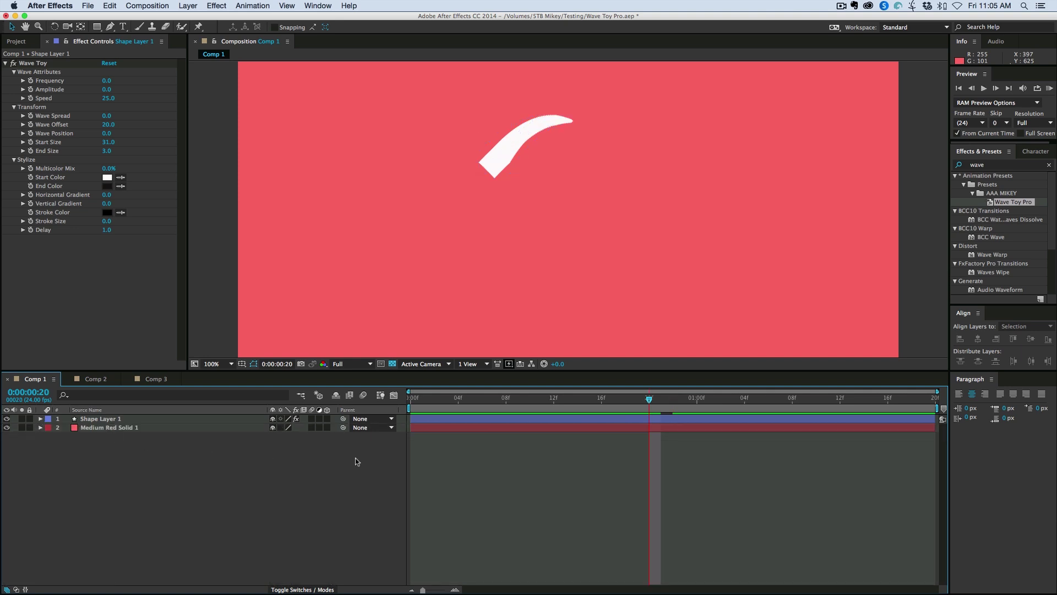
drag(652, 404, 539, 400)
key(space)
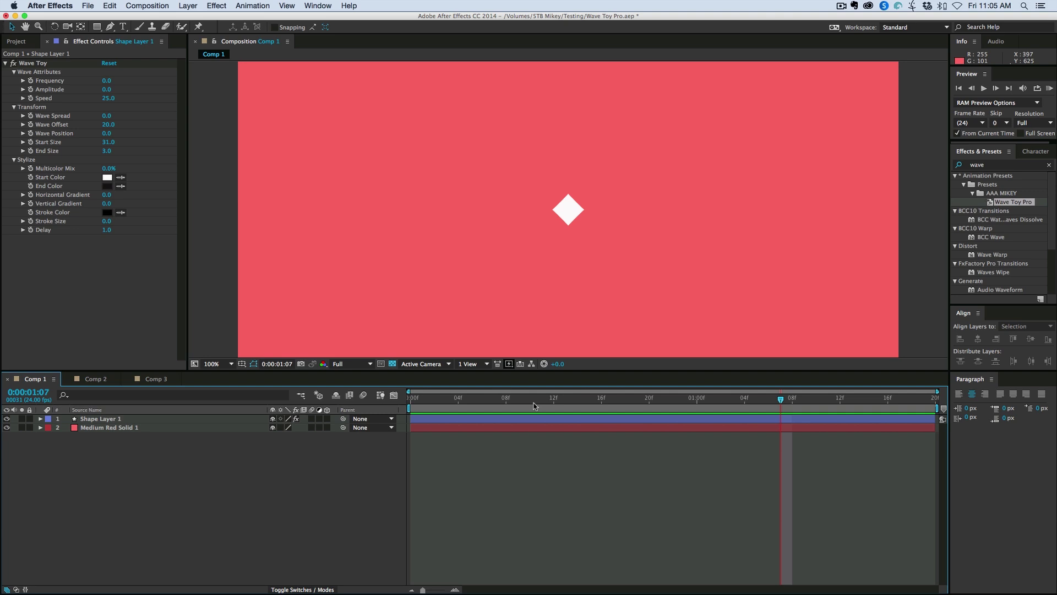
drag(534, 405, 423, 405)
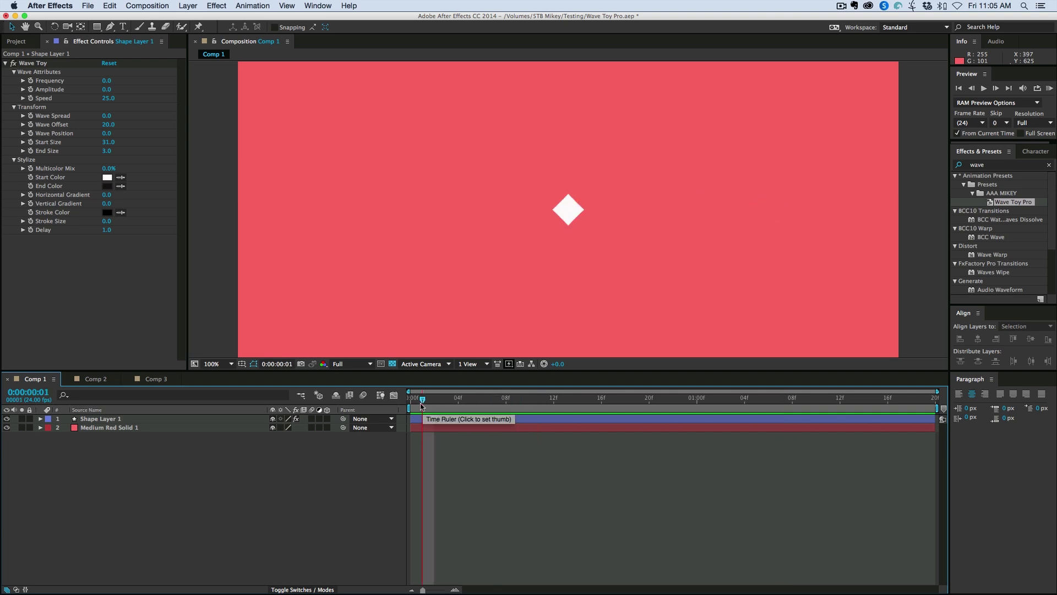